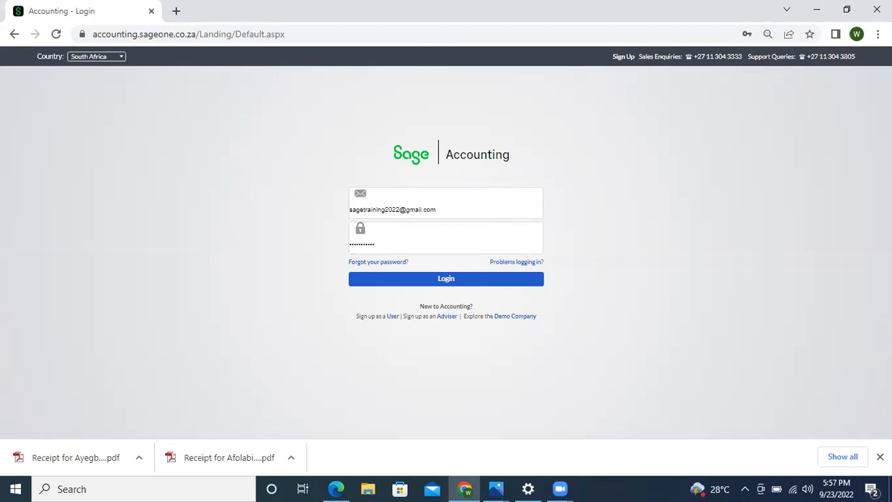
Dismiss the downloads bar and log in to the accounting site with the prefilled credentials
click(879, 456)
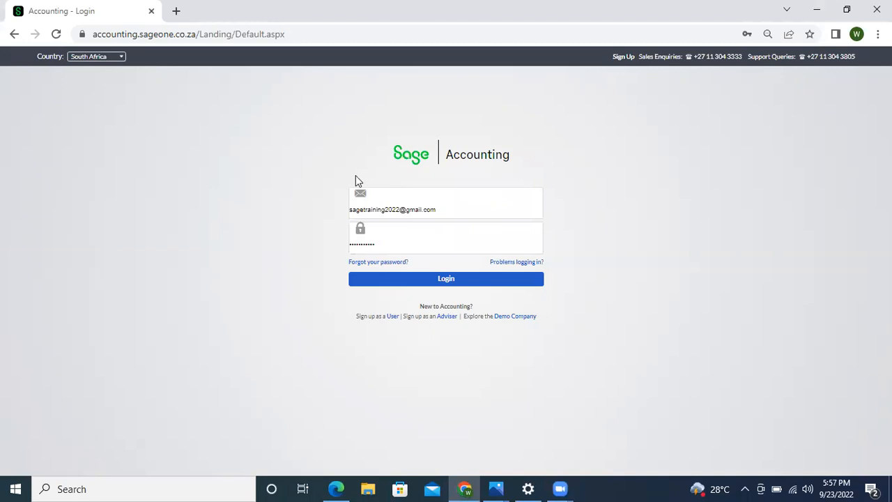
click(440, 278)
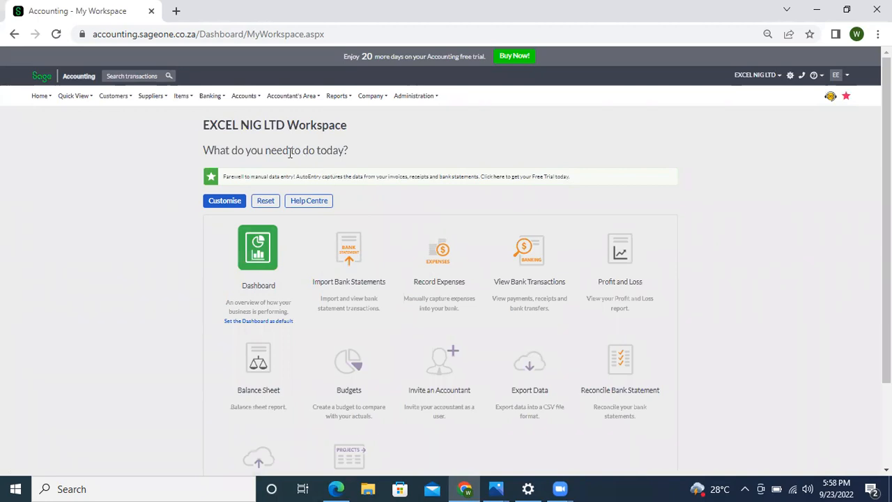
Open the Preferences settings of the My Profile page
click(370, 97)
click(421, 99)
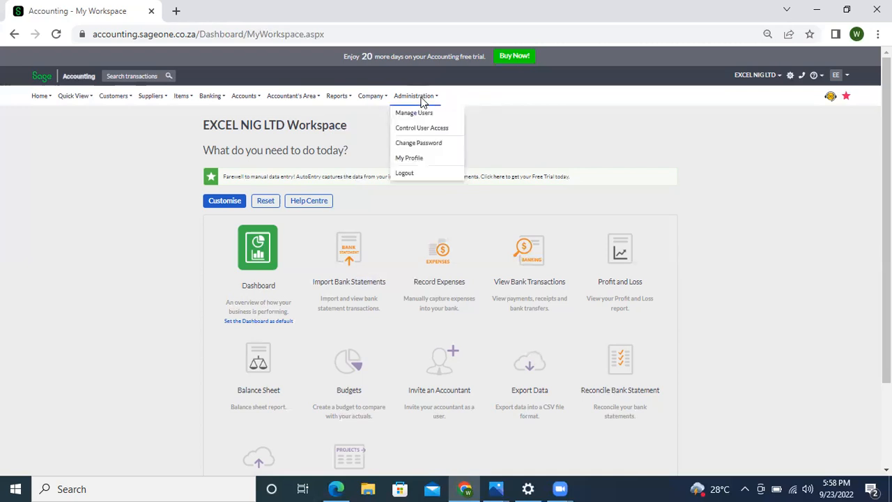
click(403, 159)
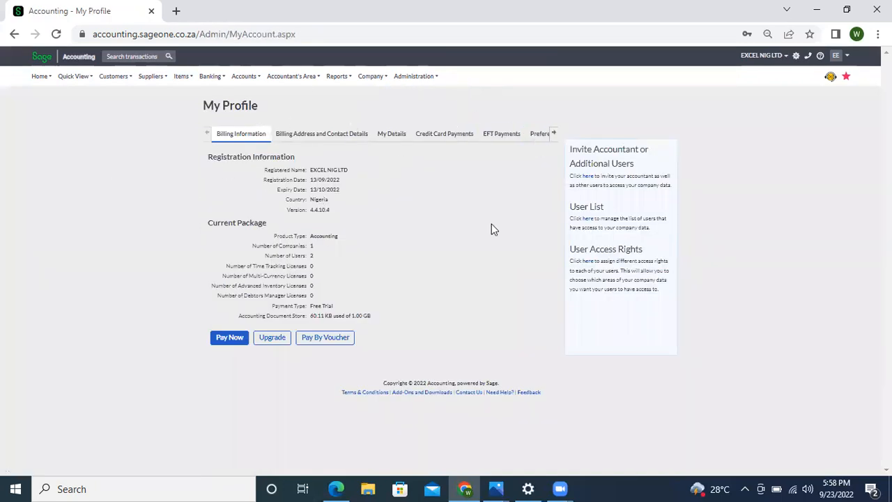
click(554, 135)
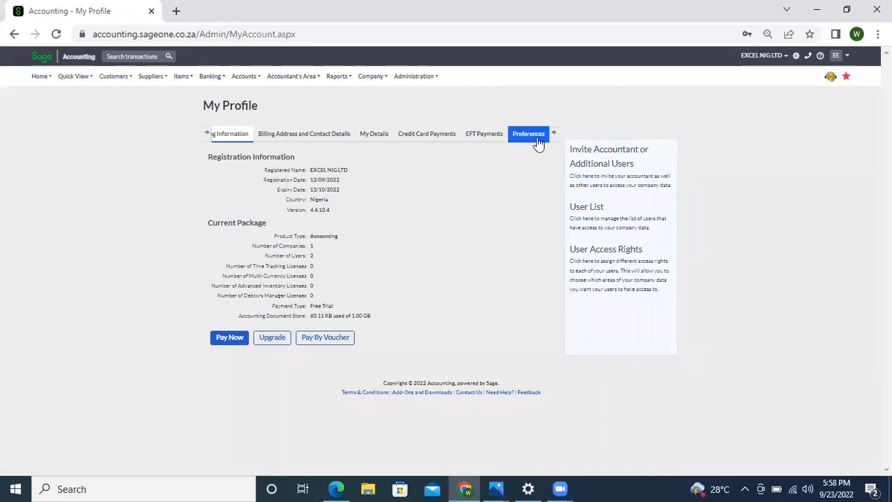
click(536, 139)
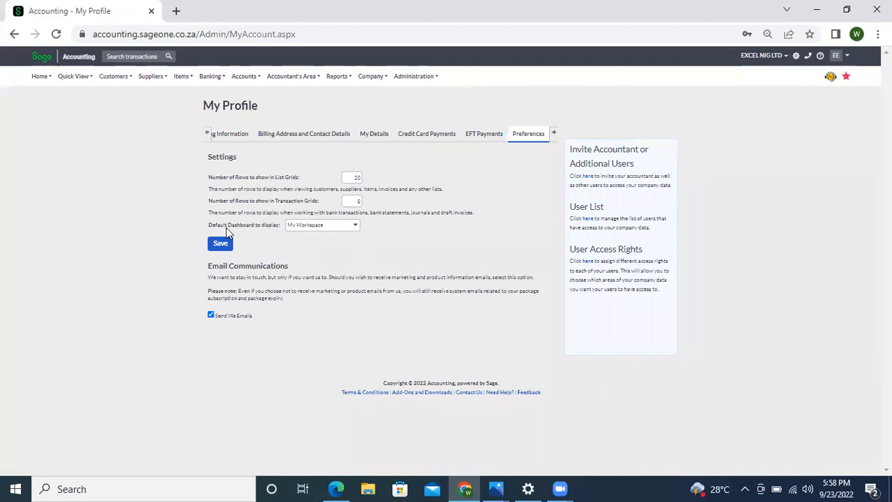
Set the default dashboard to Financial Dashboard and save the profile preferences
click(354, 227)
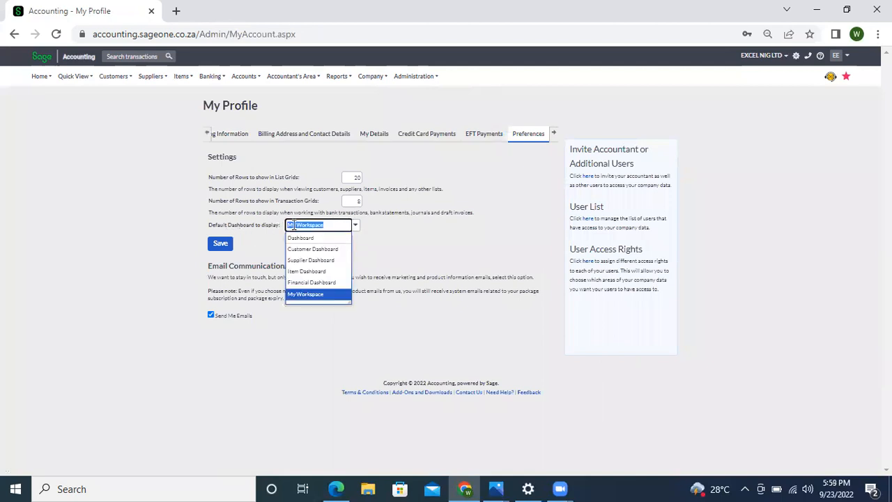
click(306, 284)
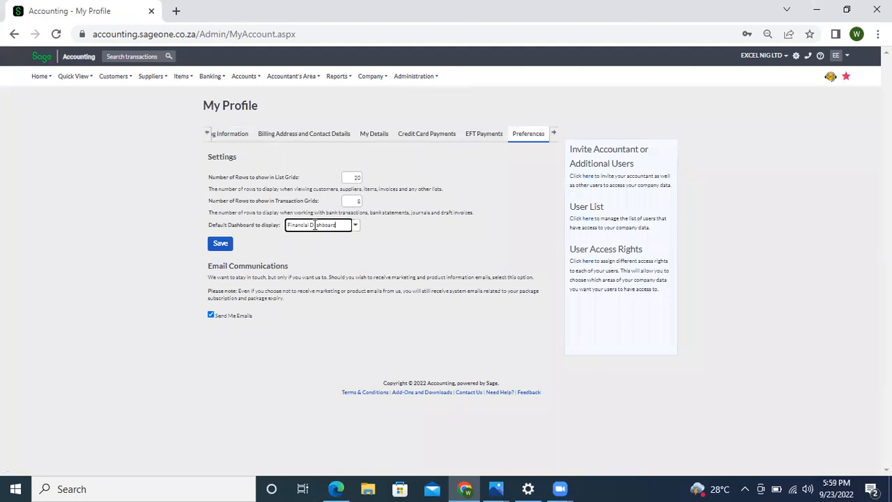
click(221, 244)
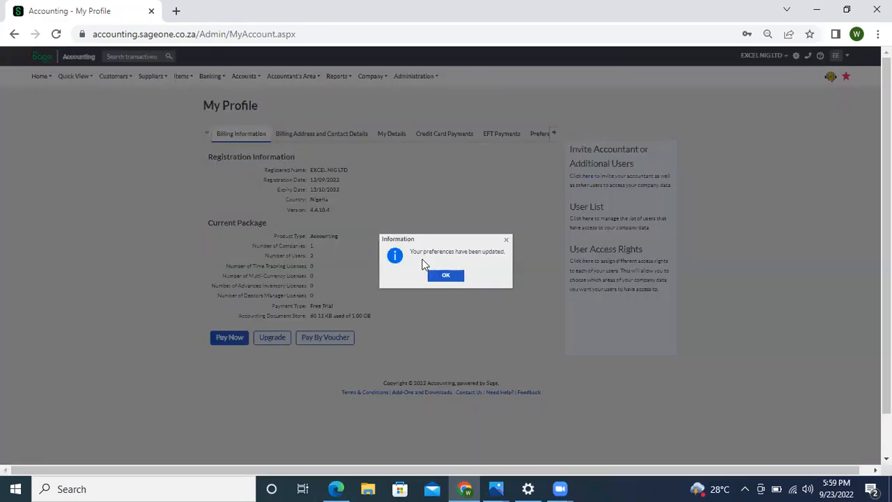
click(453, 276)
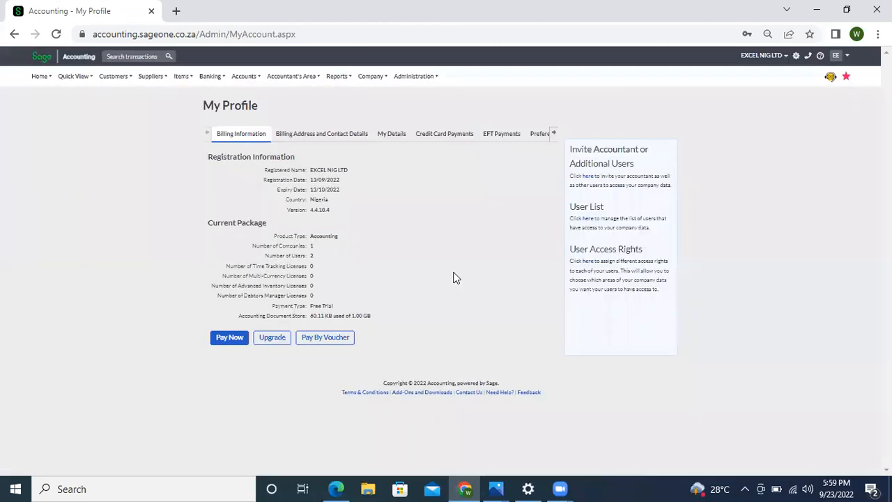
Go to the home dashboard and open the display settings of the Profit and Loss widget
click(41, 79)
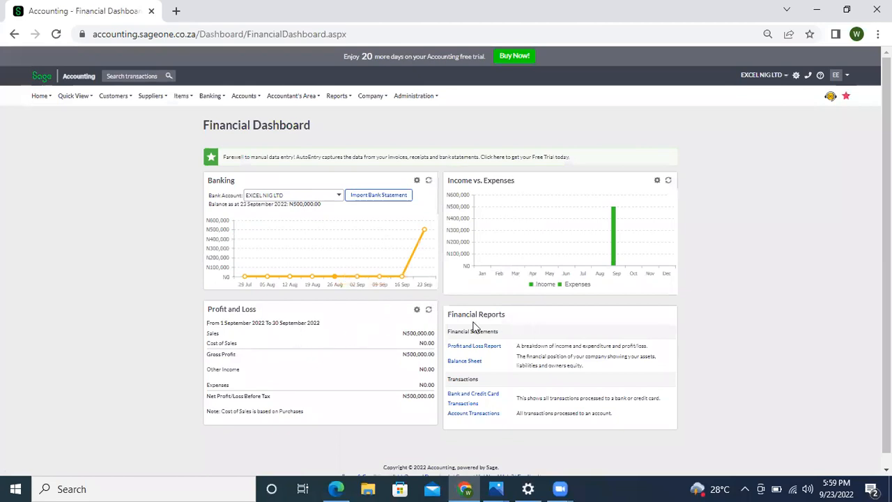
click(418, 311)
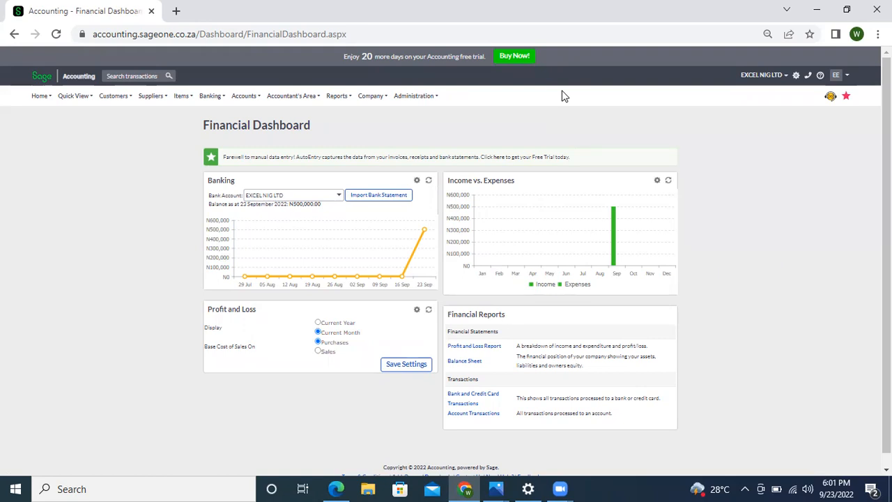
Open the company's Analysis Codes page to view its code descriptions and categories
mouse_move(364, 98)
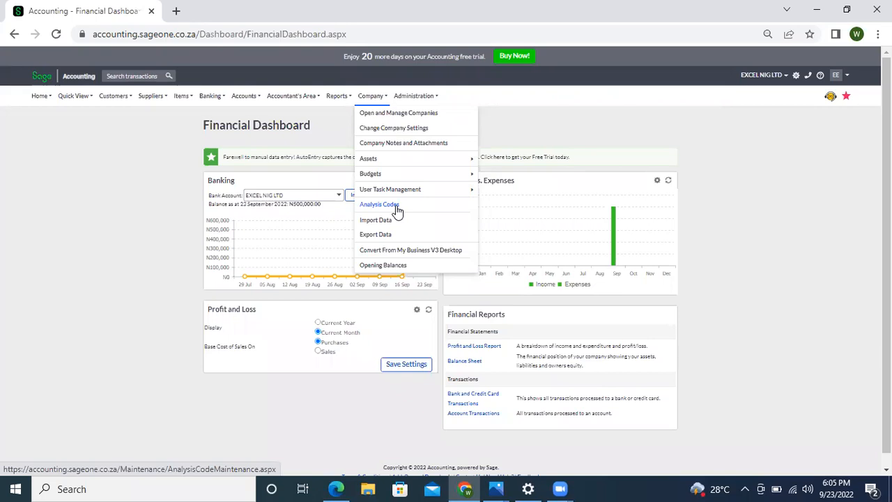
mouse_move(293, 97)
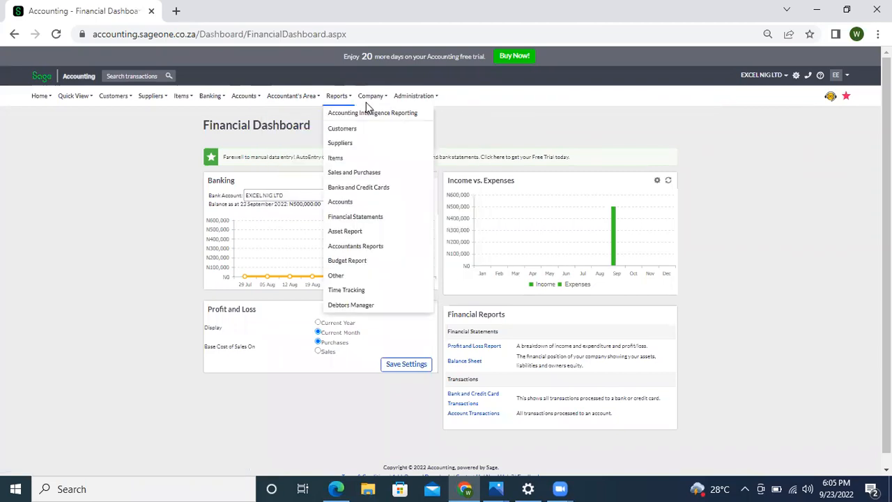
mouse_move(370, 101)
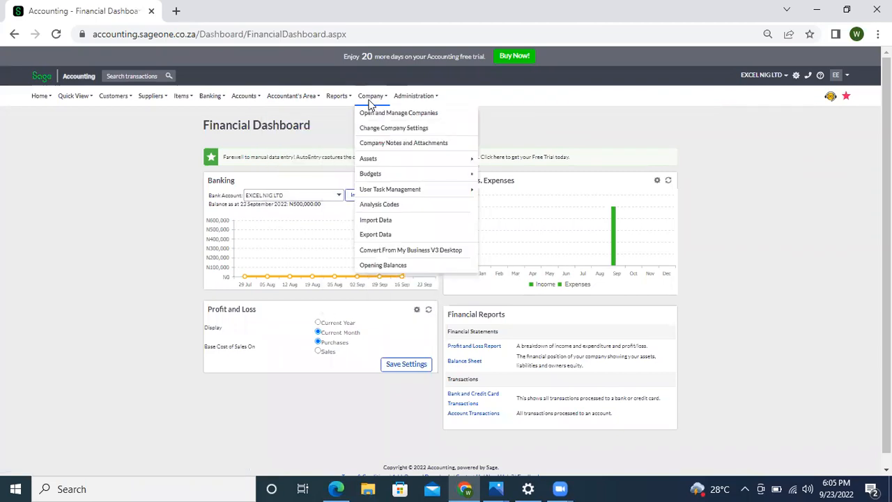
click(373, 209)
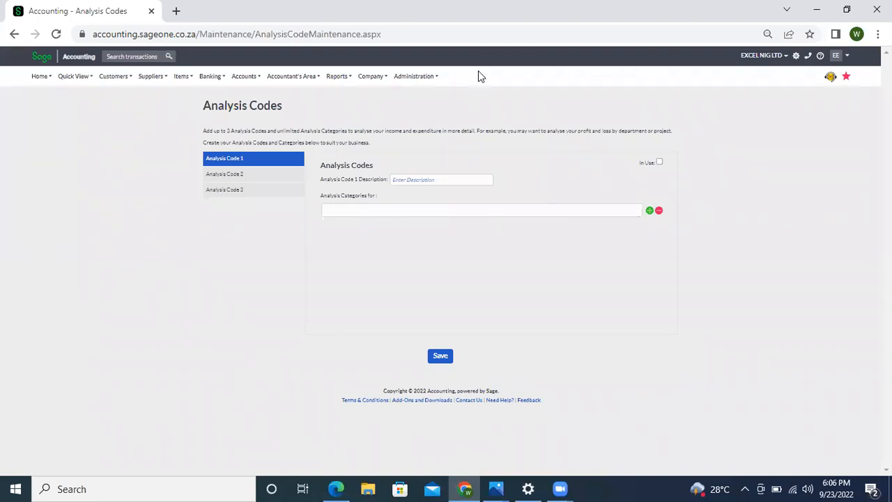
Open the company settings and show the user defined fields for documents and transactions
click(340, 78)
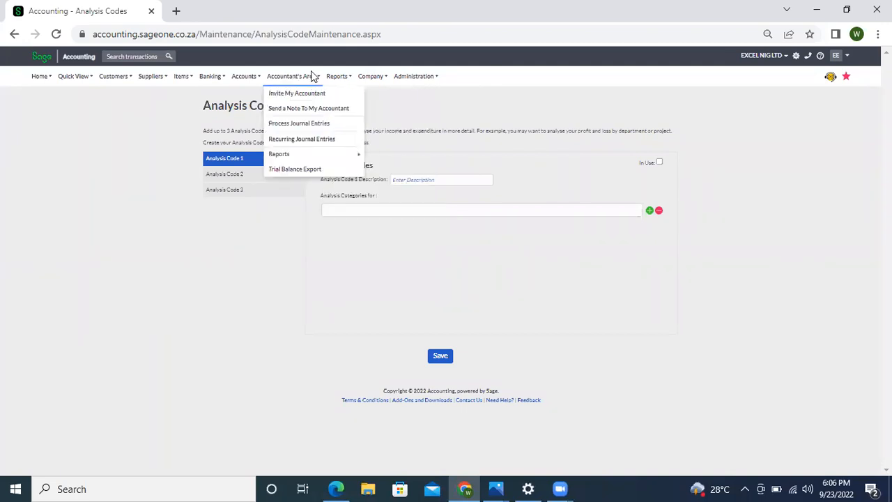
mouse_move(411, 78)
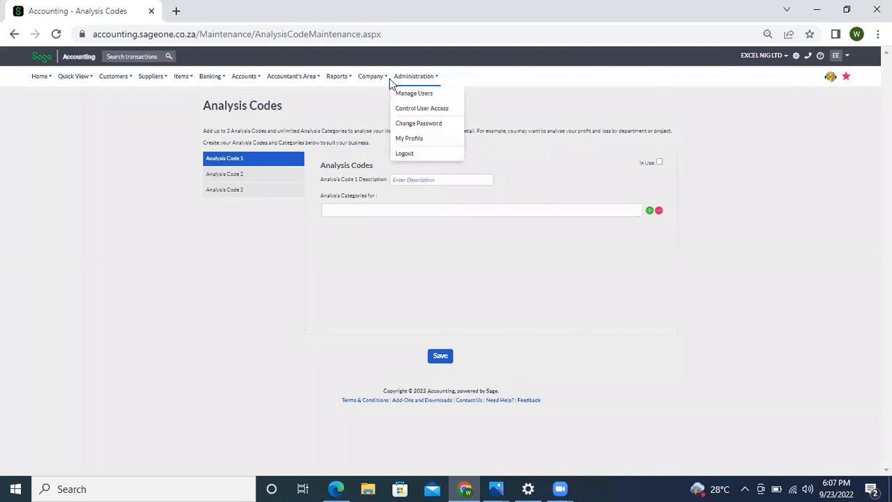
mouse_move(381, 80)
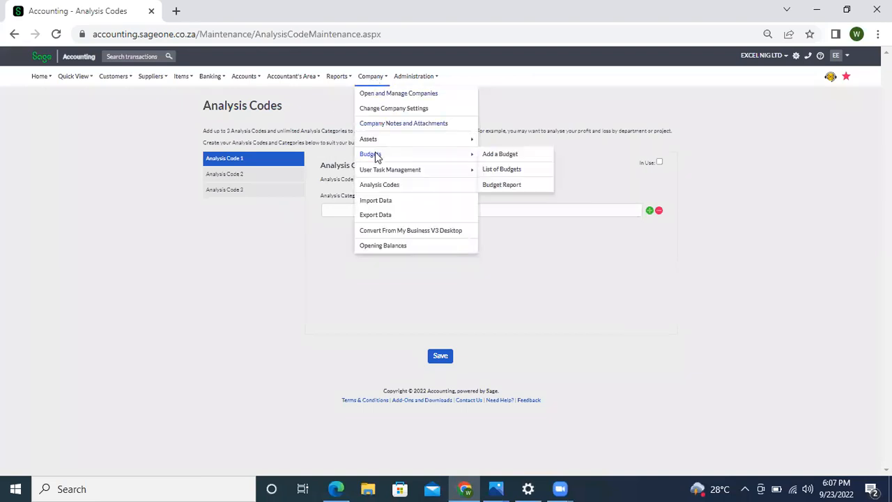
click(376, 109)
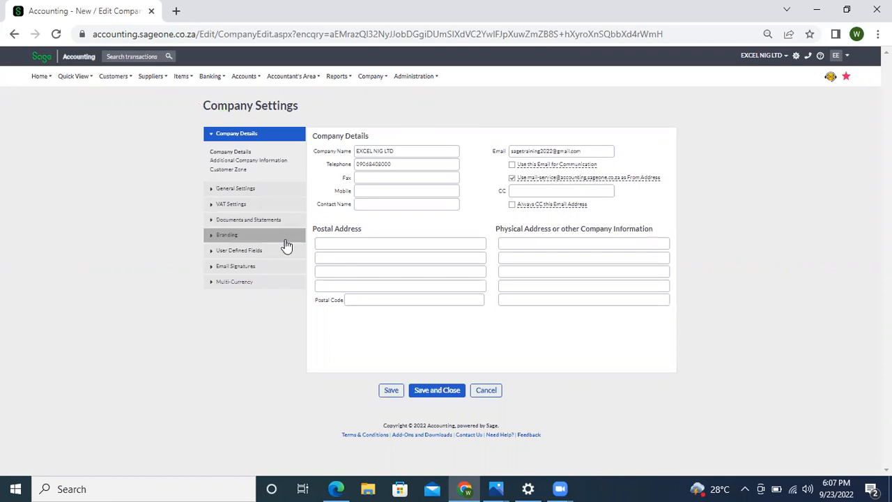
click(260, 251)
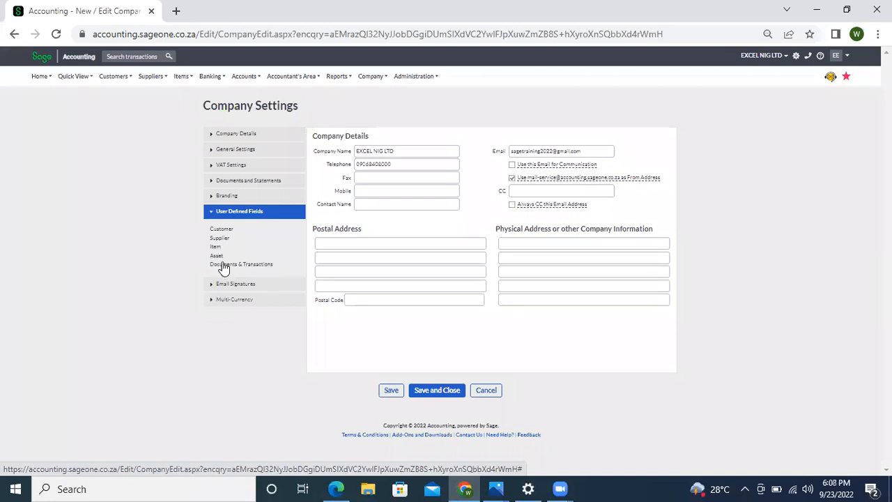
click(223, 268)
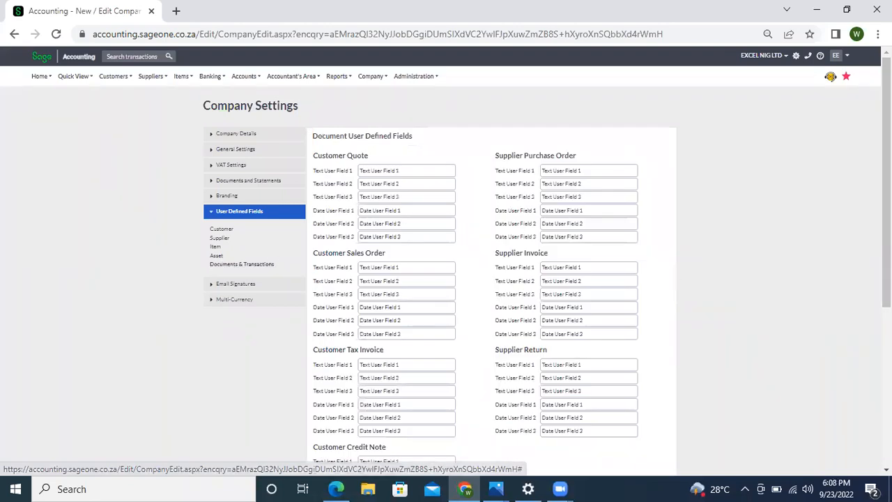
Look through the user defined fields for customer and supplier documents, banking transactions and journals
scroll(886, 244, down, 3)
scroll(886, 279, down, 2)
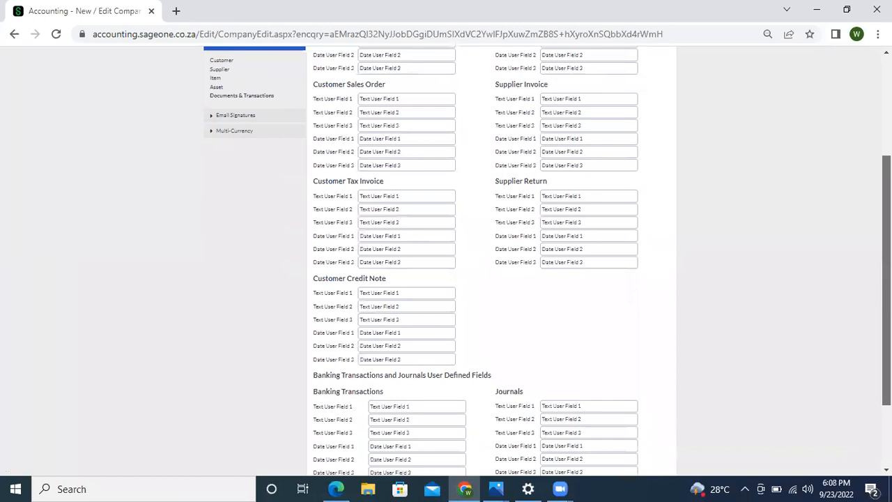
scroll(491, 265, down, 1)
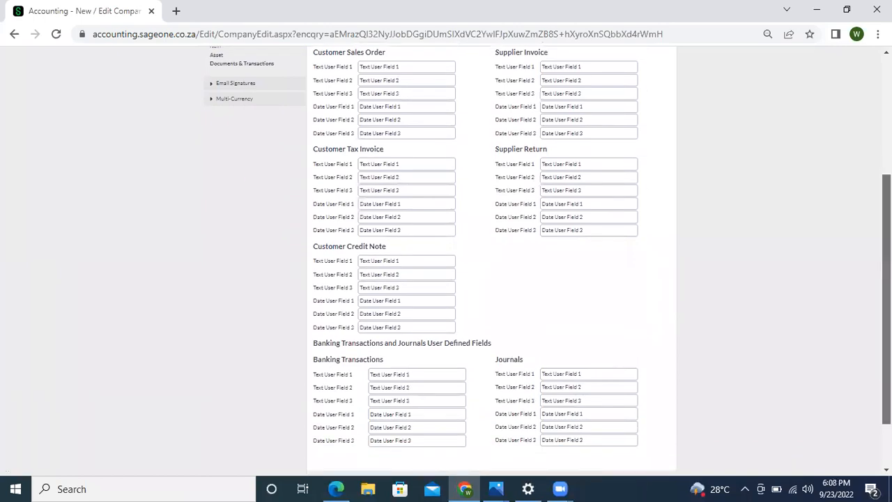
scroll(491, 265, down, 2)
scroll(492, 265, up, 5)
scroll(183, 182, down, 5)
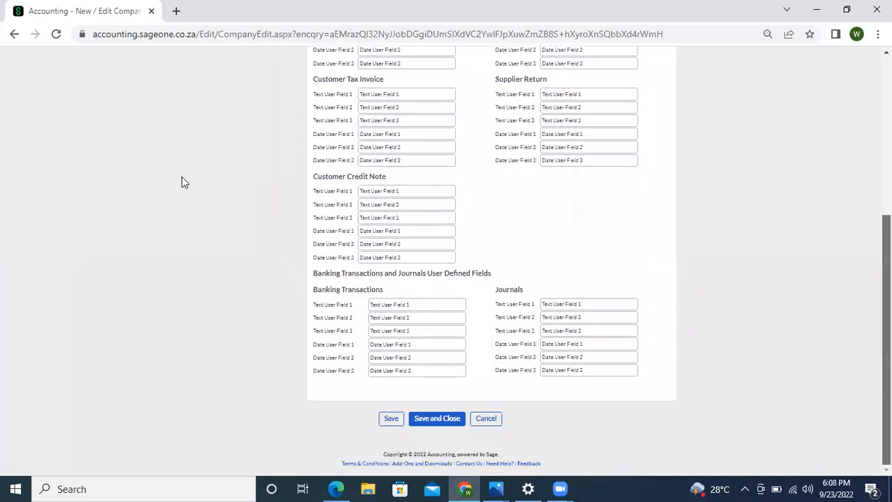
scroll(278, 262, up, 9)
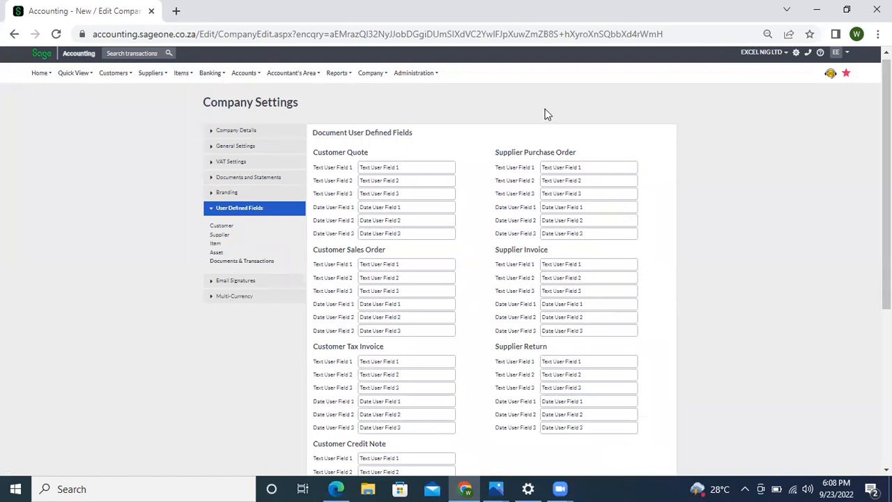
scroll(886, 182, down, 1)
scroll(547, 261, down, 3)
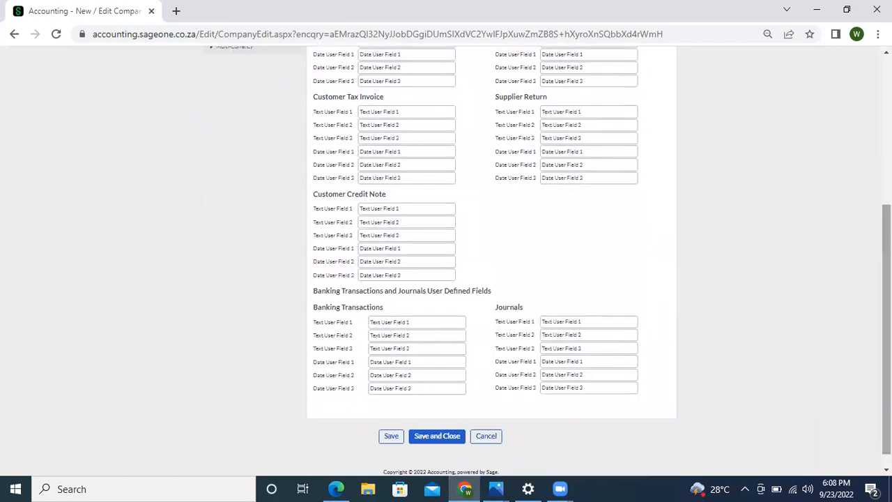
key(Home)
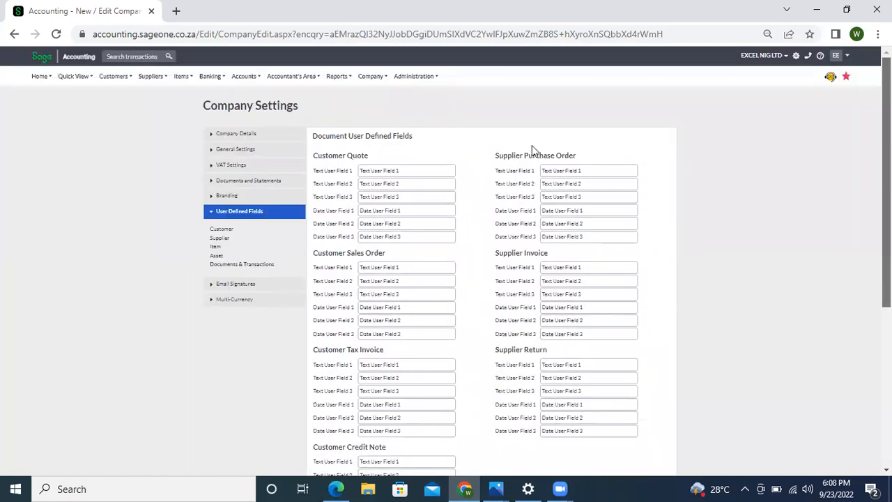
click(372, 74)
Rename Text User Field 1 under Banking Transactions as PROJECT/JOB STATUS
drag(886, 181, 887, 340)
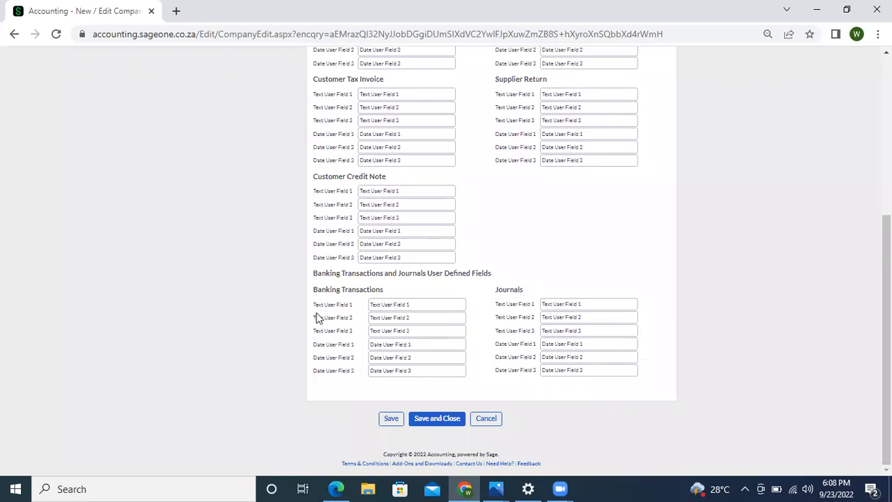
triple_click(384, 305)
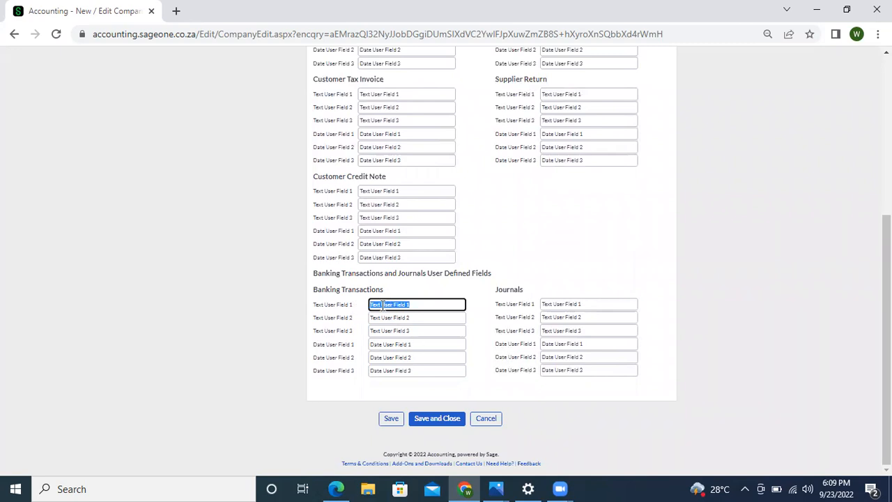
text(STATUS)
key(BackSpace)
key(BackSpace)
key(BackSpace)
key(BackSpace)
key(BackSpace)
key(BackSpace)
text(PROJECT/JOB STATUS)
Rename the banking transactions' Date User Field 1 as DATE OF COMENCEMENT and Date User Field 2 as DATE COMPLETION
triple_click(377, 344)
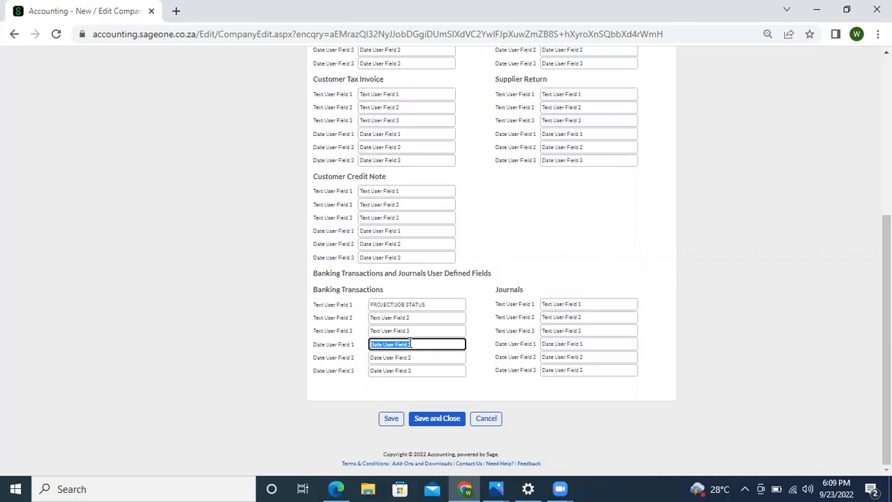
text(DATE OF COMMENCEMENT)
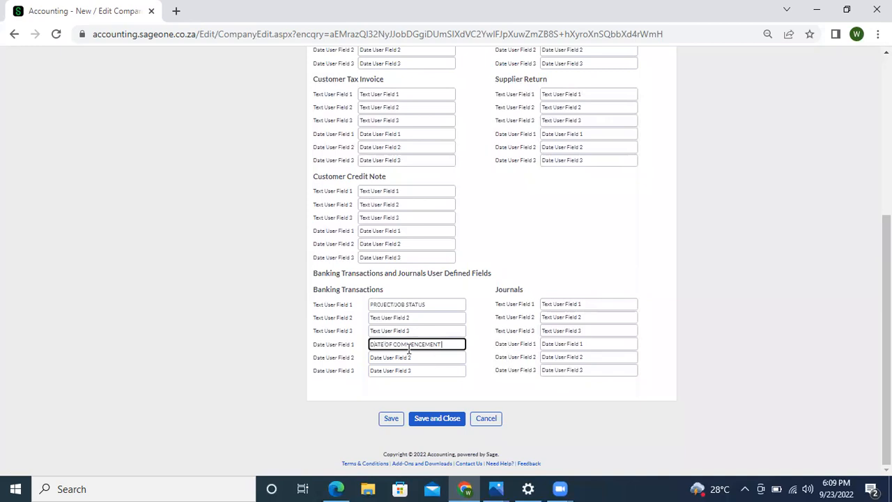
key(BackSpace)
drag(413, 355, 348, 357)
text(DATE COMPLETION)
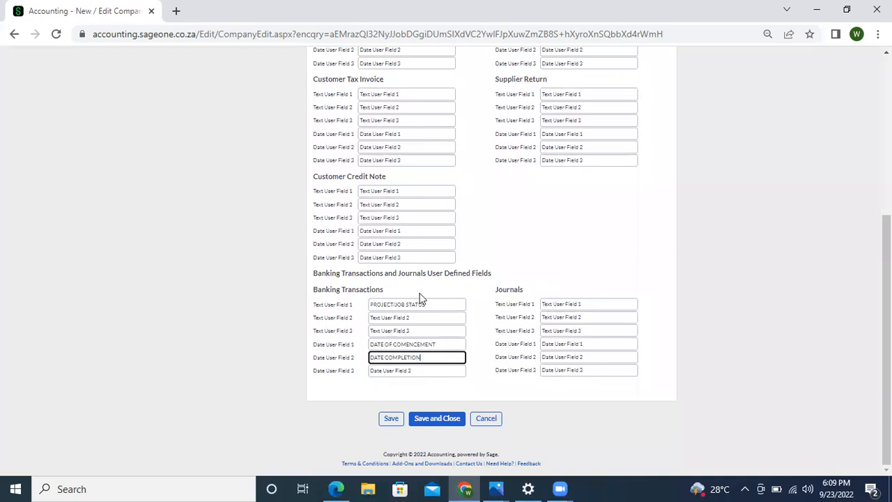
Copy the PROJECT/JOB STATUS label from Banking Transactions into Text User Field 1 under Journals
drag(436, 305, 363, 303)
key(ctrl+c)
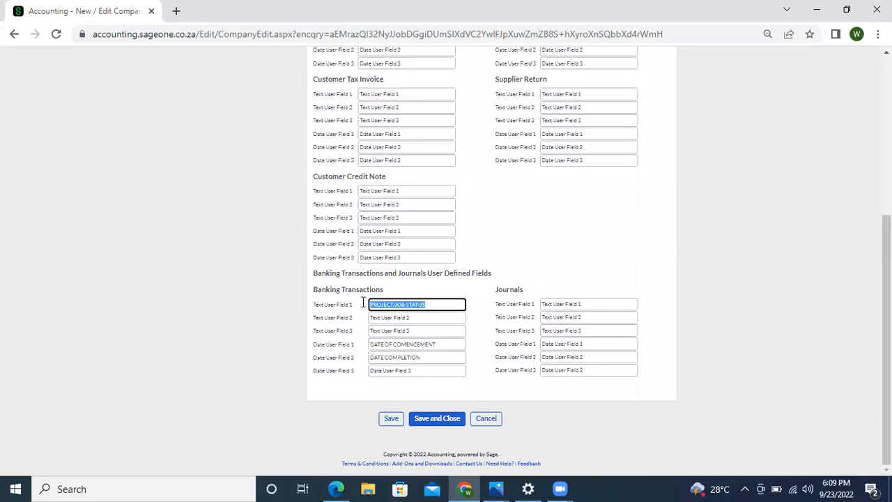
drag(612, 304, 505, 301)
key(ctrl+v)
Copy the DATE COMPLETION label from Banking Transactions into Date User Field 1 under Journals, then save and close the company settings
drag(422, 356, 384, 357)
key(ctrl+c)
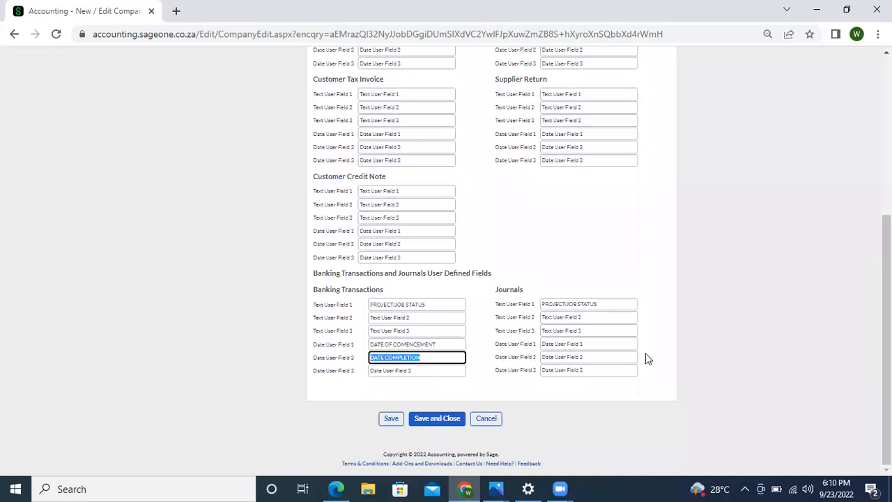
click(609, 345)
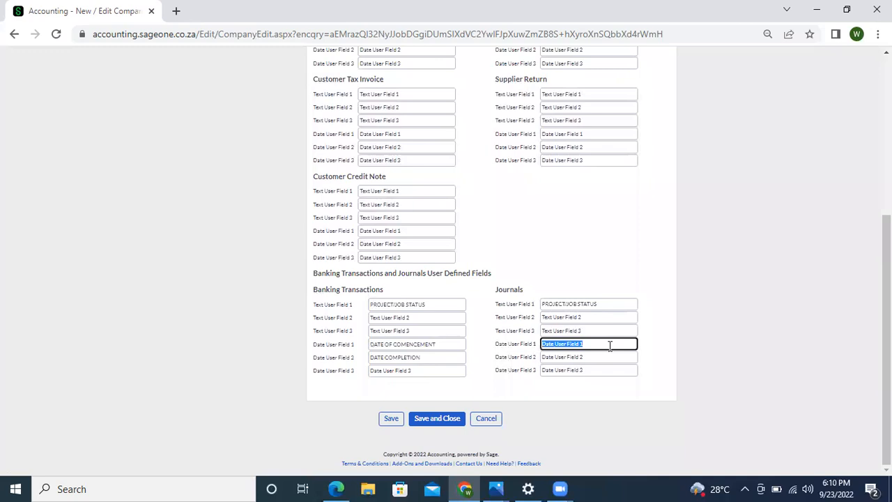
key(ctrl+v)
click(434, 421)
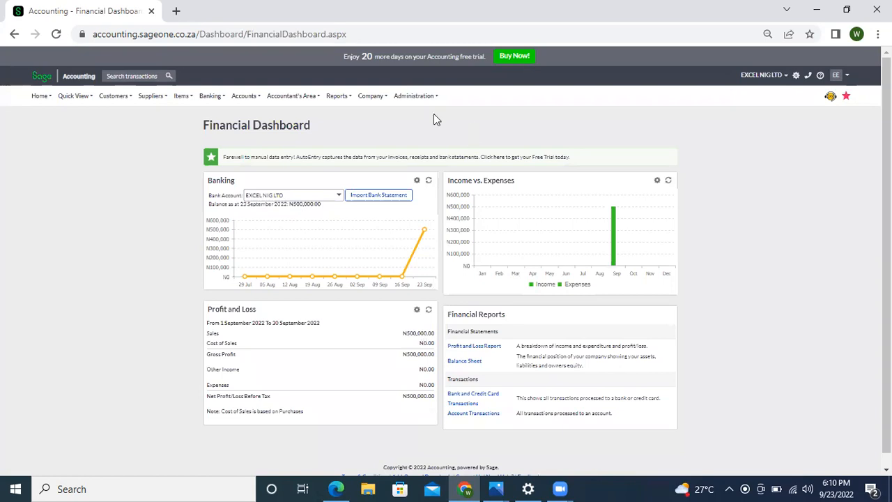
Open the company's Analysis Codes and set the Analysis Code 1 description to LOCATION
click(375, 100)
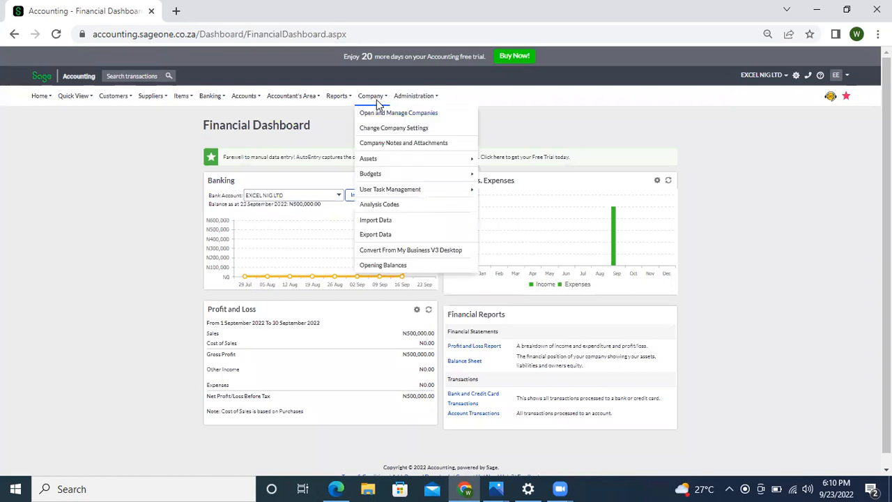
click(381, 203)
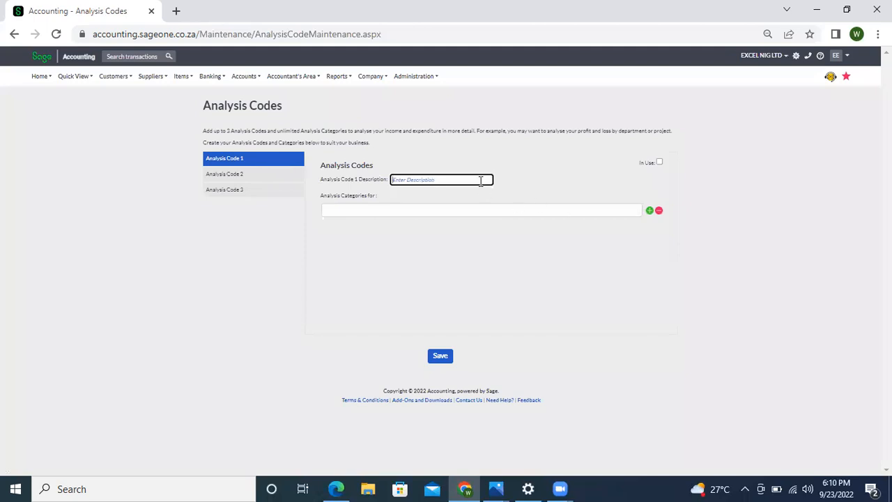
text(DE)
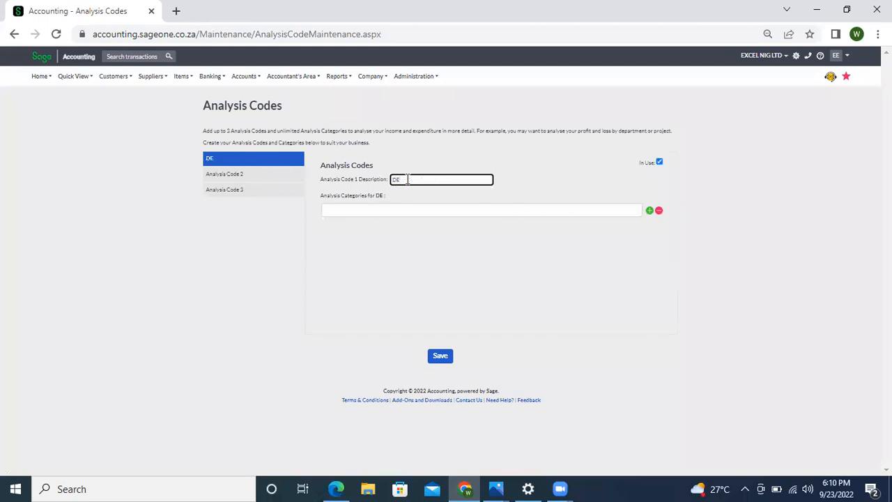
key(BackSpace)
text(LOCATION)
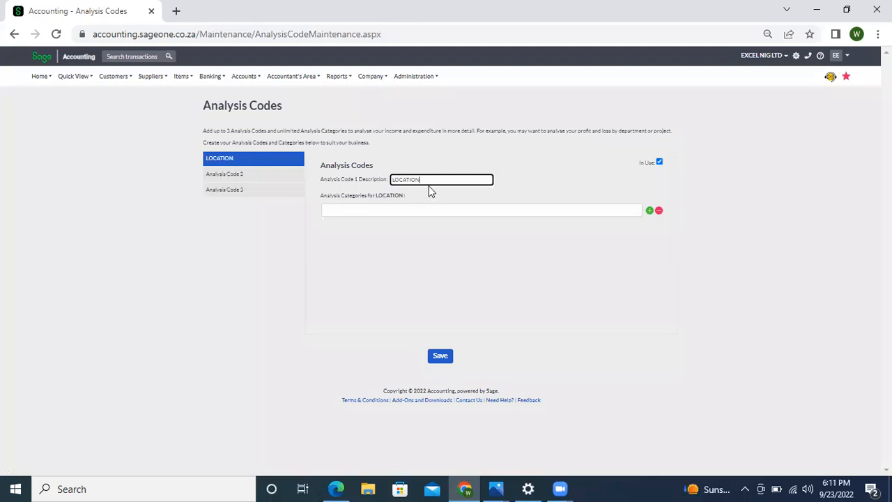
Add ABUJA, LAGOS and PORT HARCOURT as analysis categories for LOCATION
click(410, 212)
text(ABUJA)
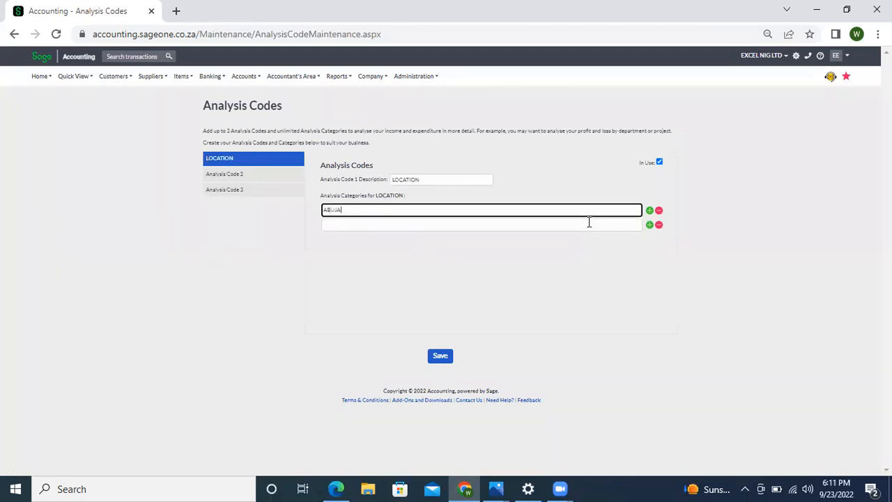
click(584, 230)
text(LAGOS)
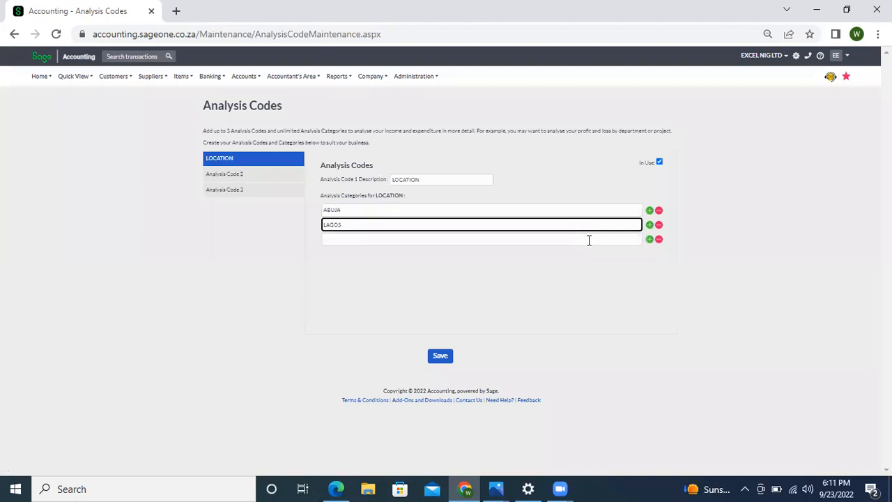
click(589, 239)
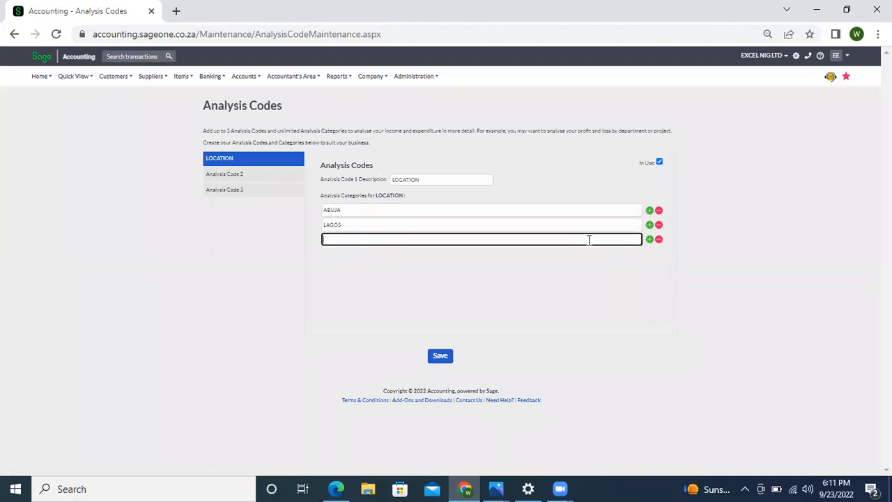
text(PORT HARCOURT)
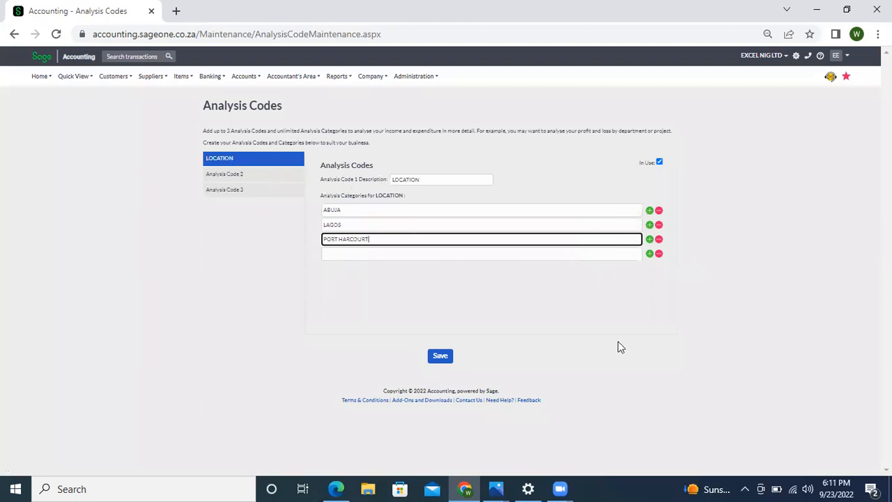
Set the Analysis Code 2 description to PROJECT
click(239, 175)
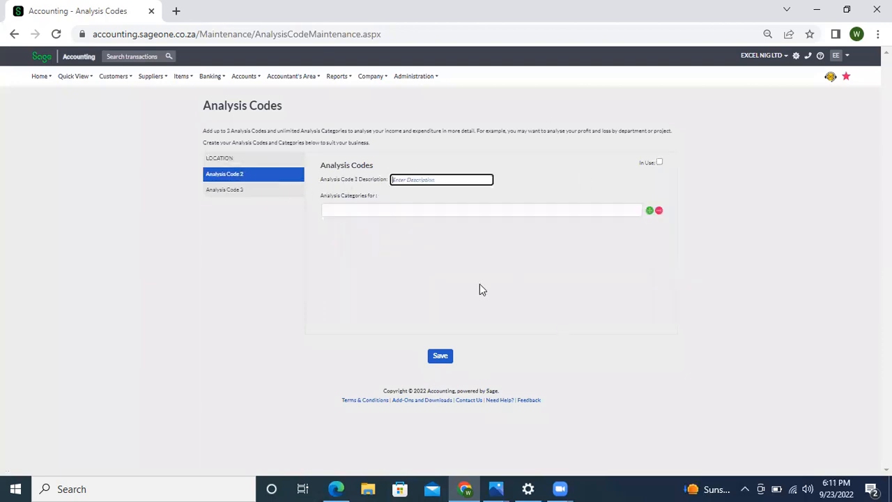
click(243, 178)
click(398, 207)
click(427, 181)
click(446, 203)
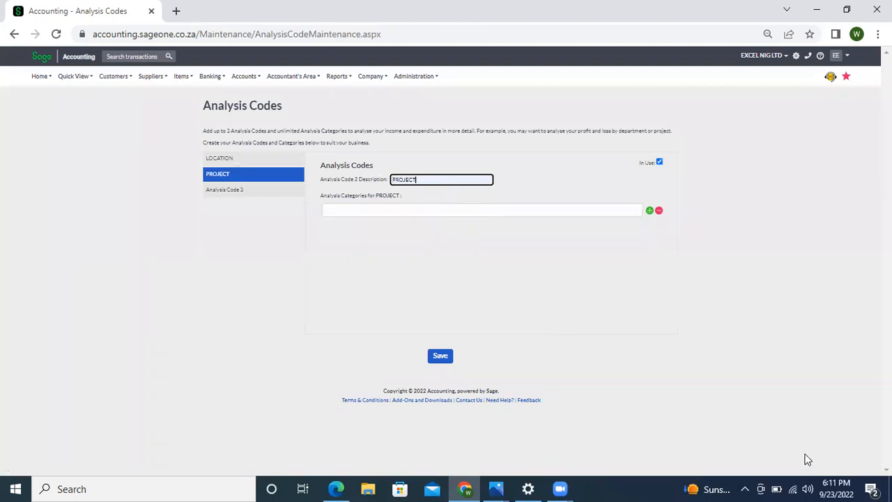
Add CONSTRUCTION OF ROAD and PLUMBING SERVICES as analysis categories for PROJECT
click(393, 211)
click(393, 211)
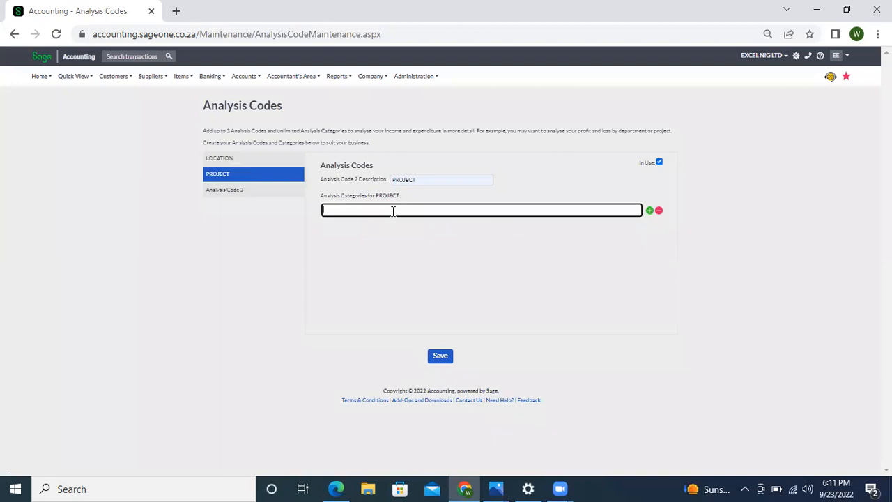
text(CONSTRUCTION)
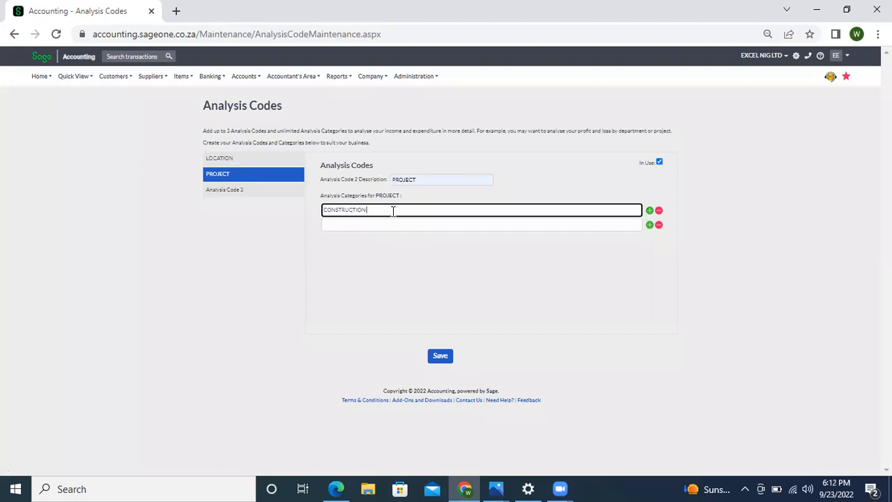
text(OF ROAD)
click(414, 225)
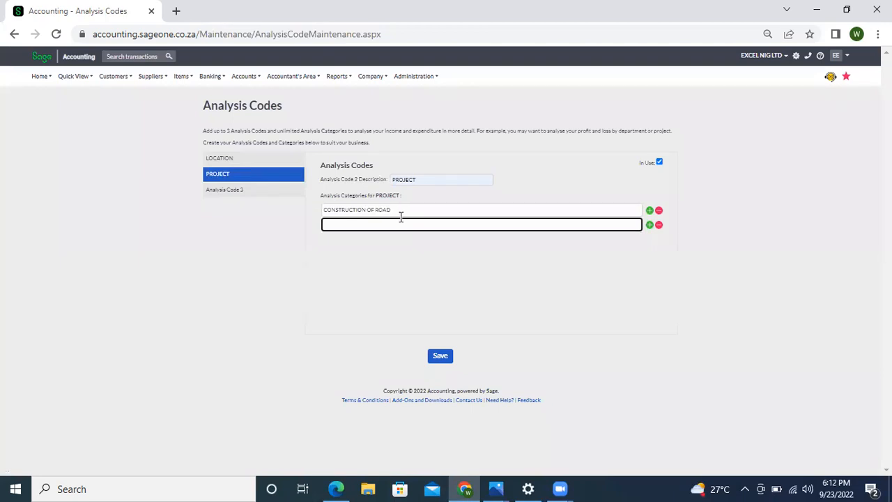
text(PLUMBING)
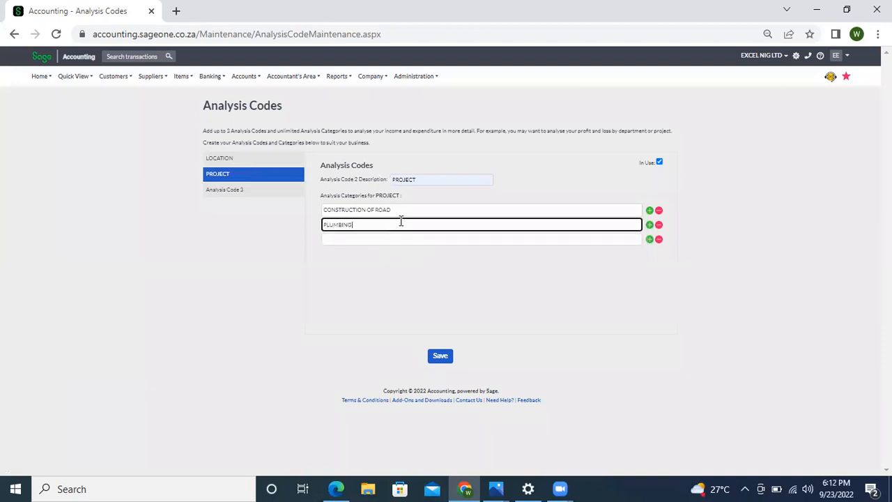
text( SERVICES)
Set the Analysis Code 3 description to DEPARTMENT
click(217, 195)
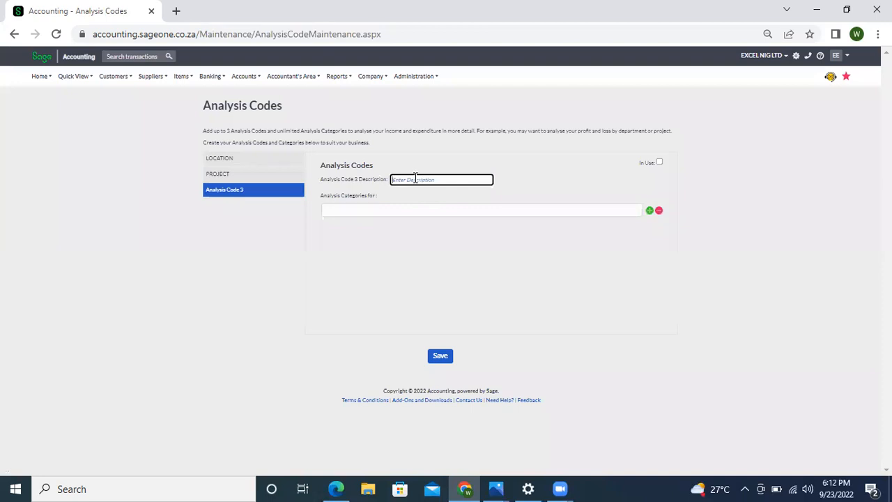
text(DE)
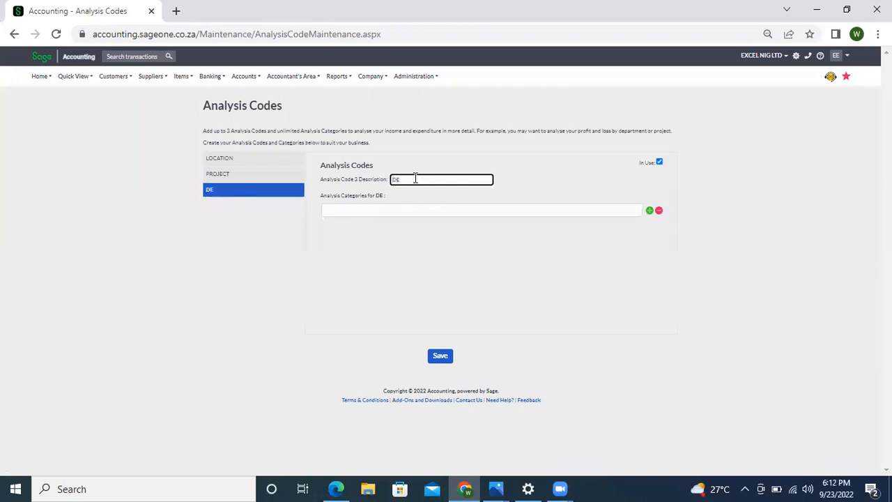
text(PARTMENT)
Try BUILDING DEPARTMENT as the first analysis category for DEPARTMENT
click(383, 208)
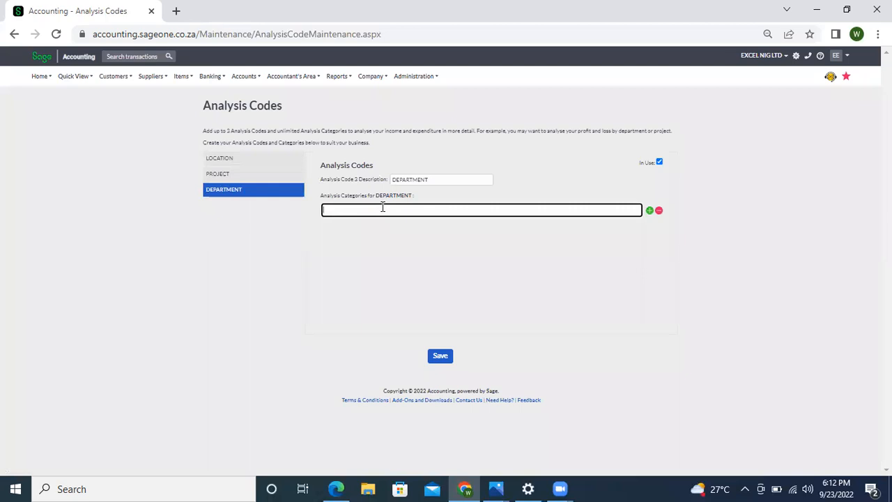
text(CIVIL CONSTRUCTION)
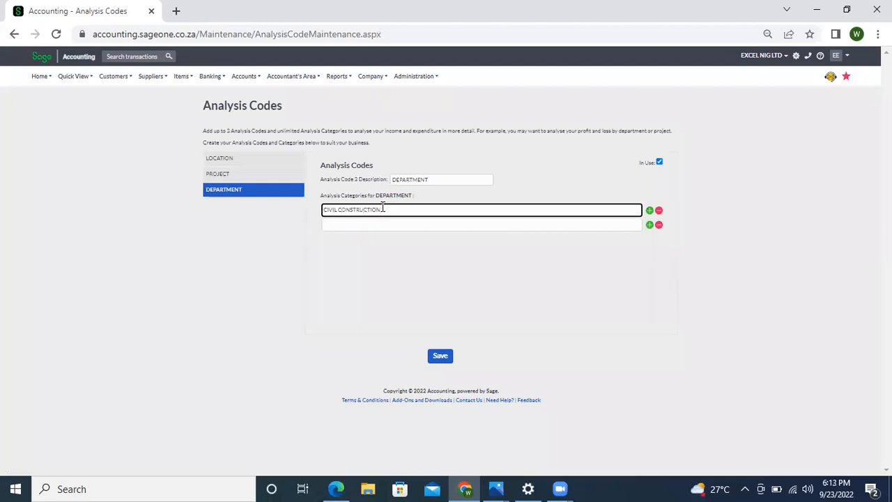
key(BackSpace)
key(BackSpace)
key(BackSpace)
key(BackSpace)
key(BackSpace)
key(BackSpace)
key(BackSpace)
key(BackSpace)
key(BackSpace)
key(BackSpace)
key(BackSpace)
key(BackSpace)
key(BackSpace)
key(BackSpace)
key(BackSpace)
key(BackSpace)
key(BackSpace)
text(BUILDING DEPARTMENT)
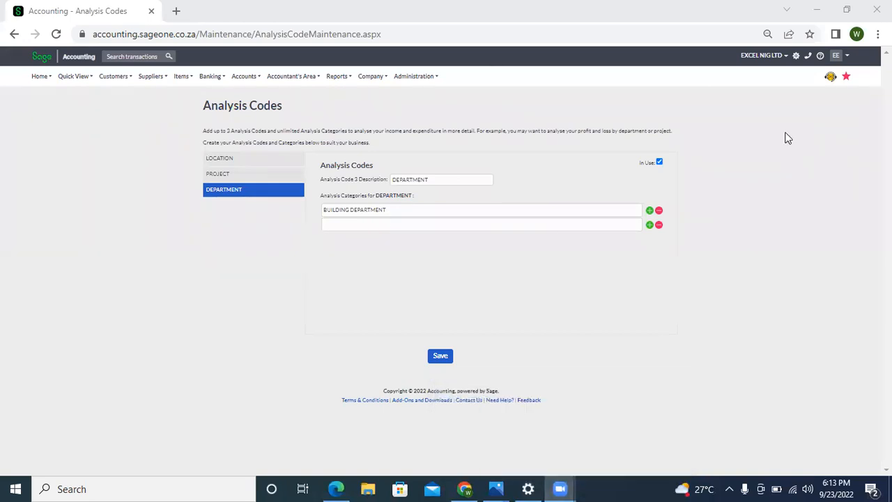
click(826, 147)
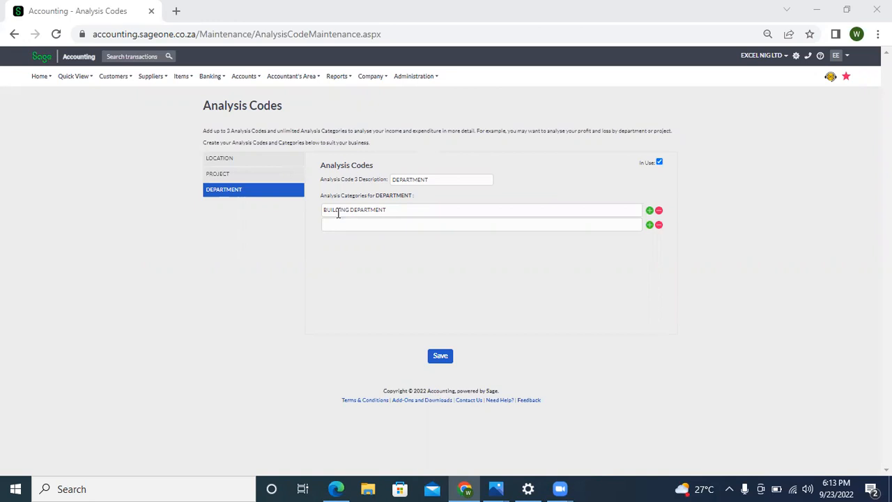
click(390, 223)
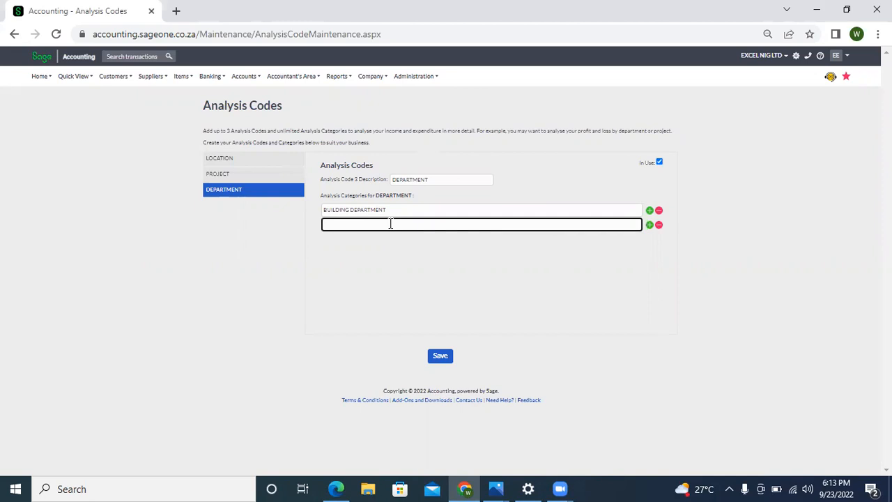
click(530, 87)
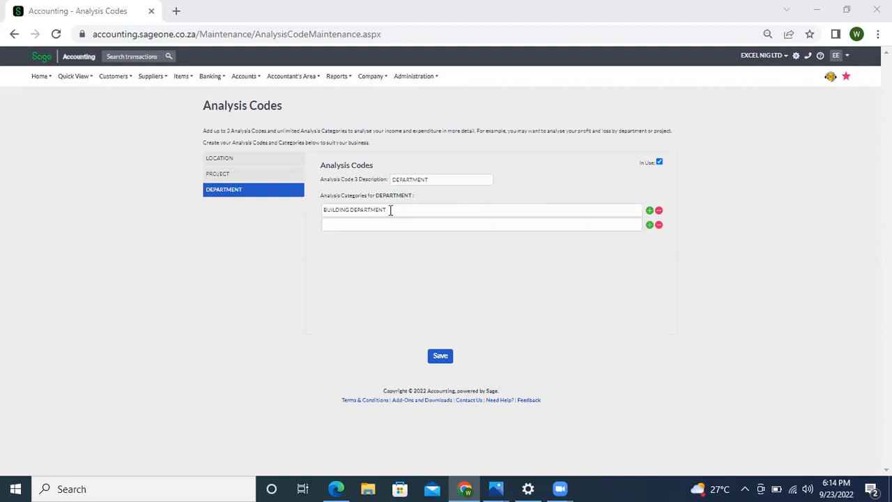
Set the first two analysis categories for DEPARTMENT to FINANCIAL DEPARTMENT and ENGINEERING DEPARTMENT
drag(390, 211, 321, 215)
key(BackSpace)
text(FINANCIAL)
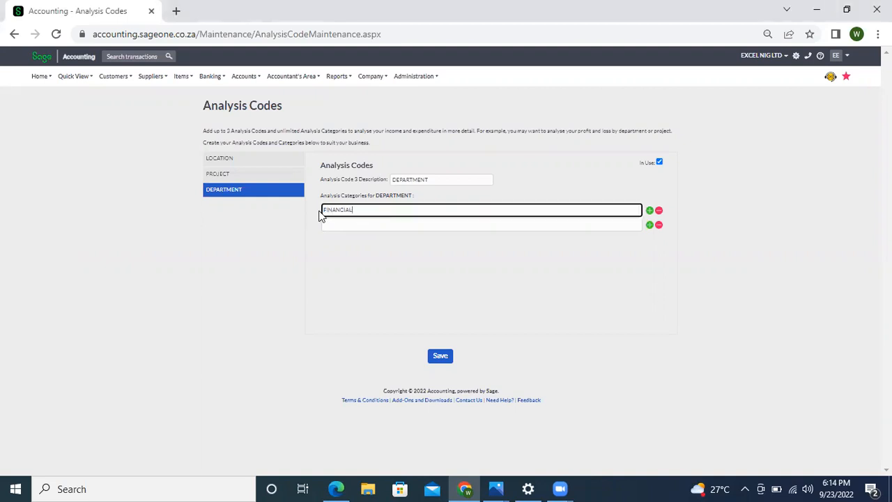
text( DEPARTMENT)
click(418, 227)
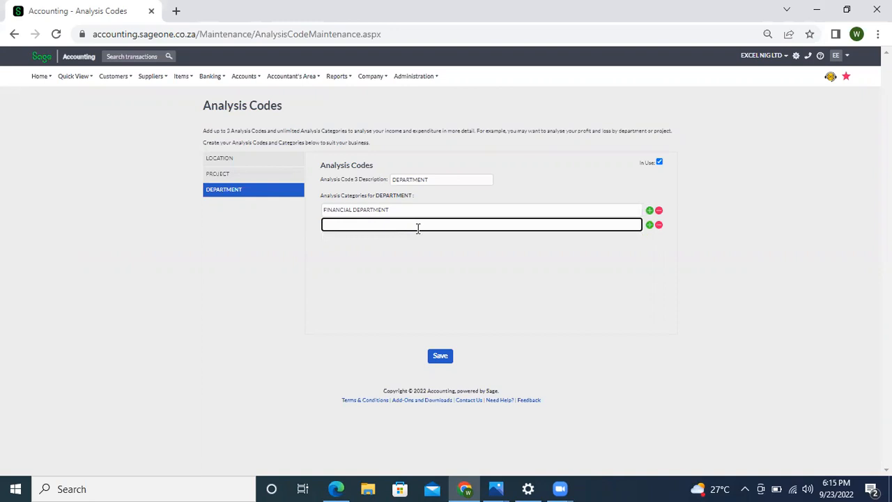
text(ENGIN)
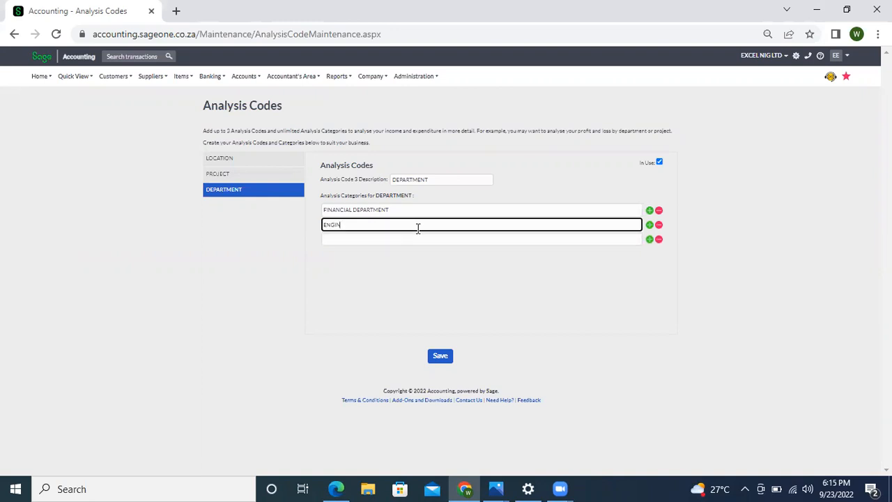
text(EERING DEPARTMENT)
Add PROJECT DEPARTMENT, PURCHASING DEPARTMENT and HUMAN RESOURCES DEPARTMENT as further analysis categories for DEPARTMENT
click(410, 241)
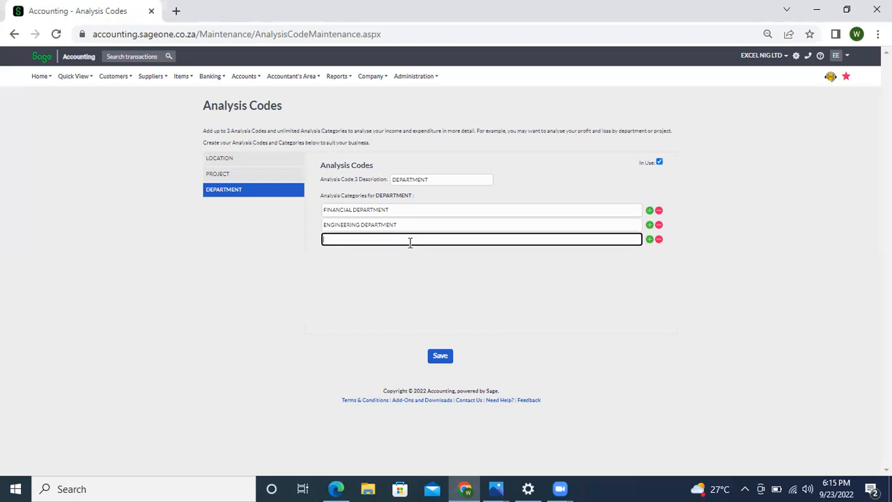
text(PROJECT)
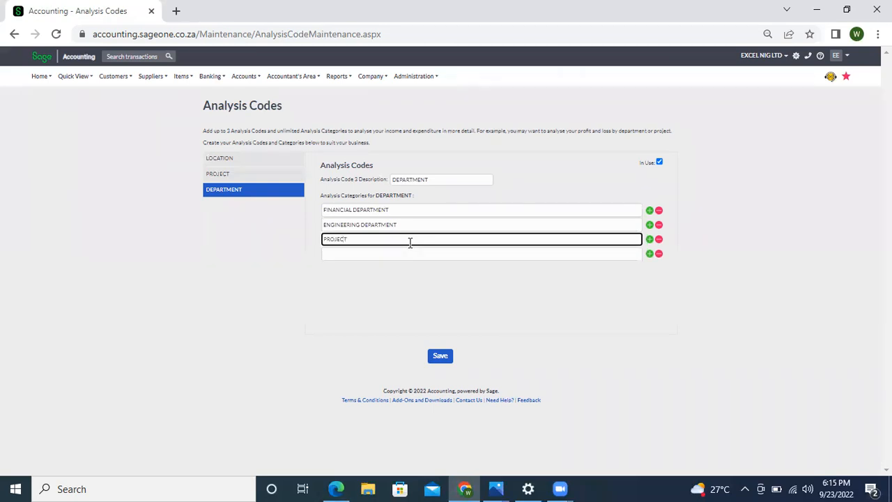
text( DEPARTMENT)
click(395, 255)
text(PURCHASING DEPARTMENT)
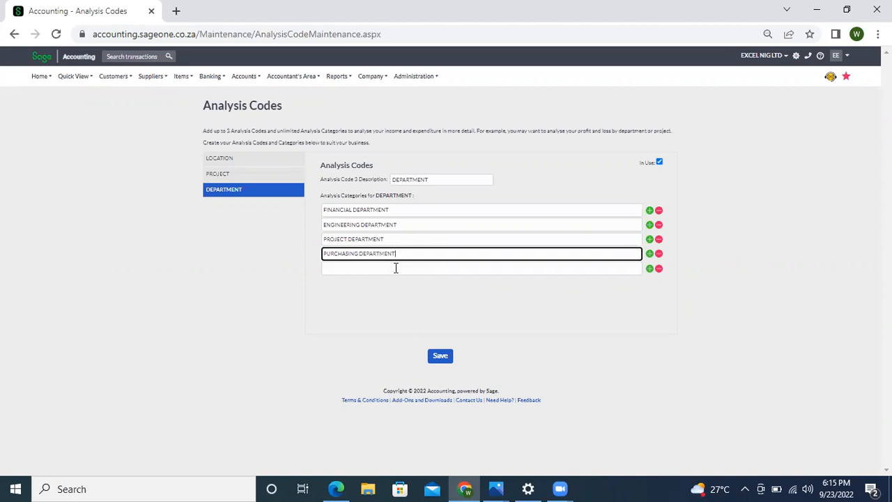
click(395, 268)
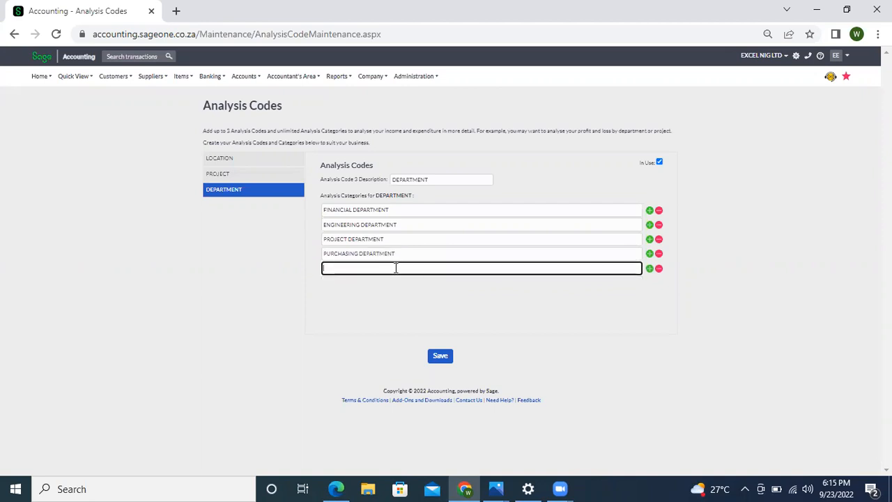
text(HUMAN RES)
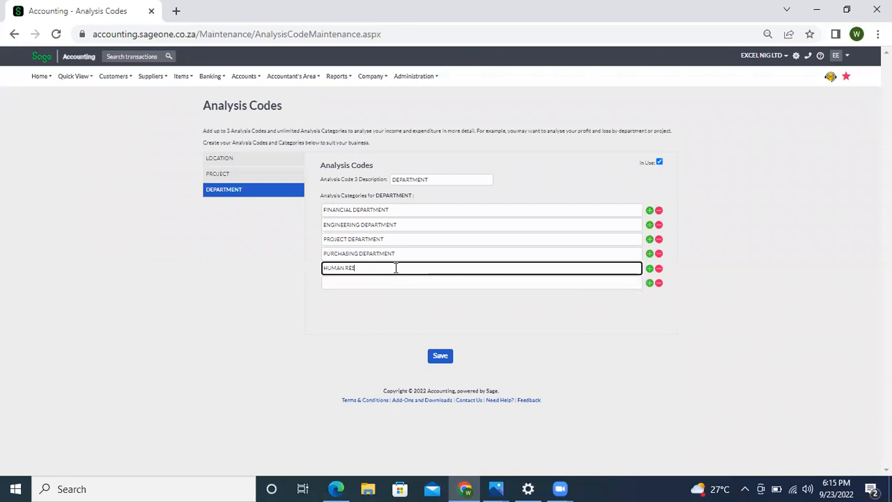
text(OURCES DEPARTMENT)
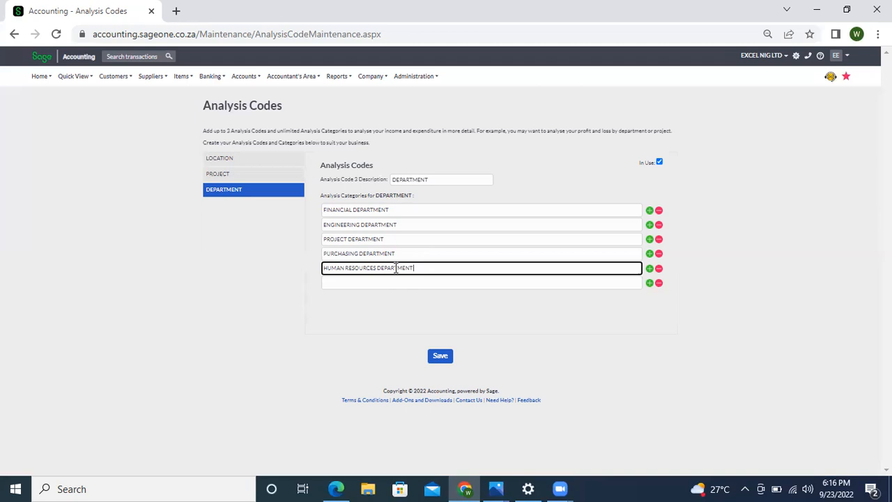
click(440, 180)
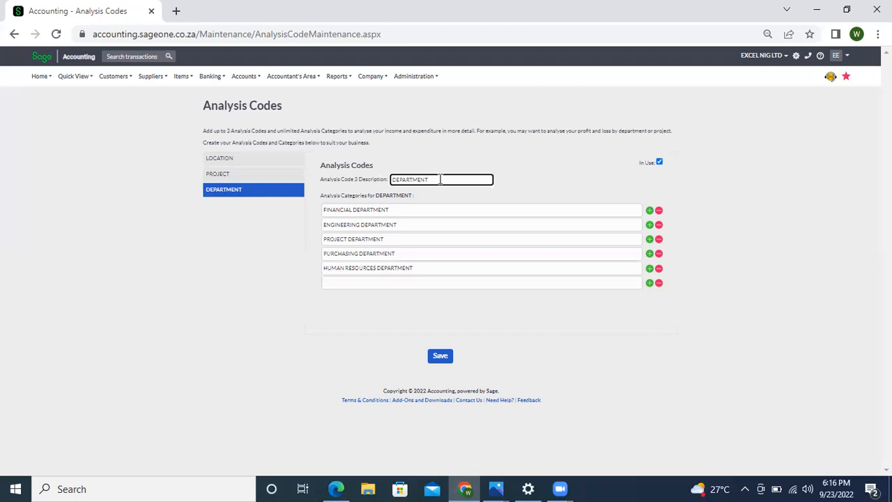
Rename Analysis Code 3 to DEPARTMENT/DIVISION and add OPERATIONS/CONSTRUCTION as its sixth analysis category
click(362, 282)
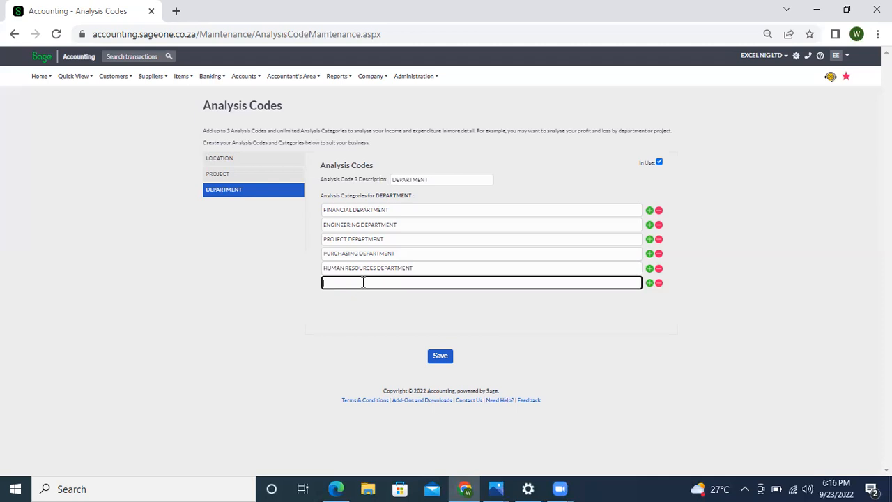
text(OPERA)
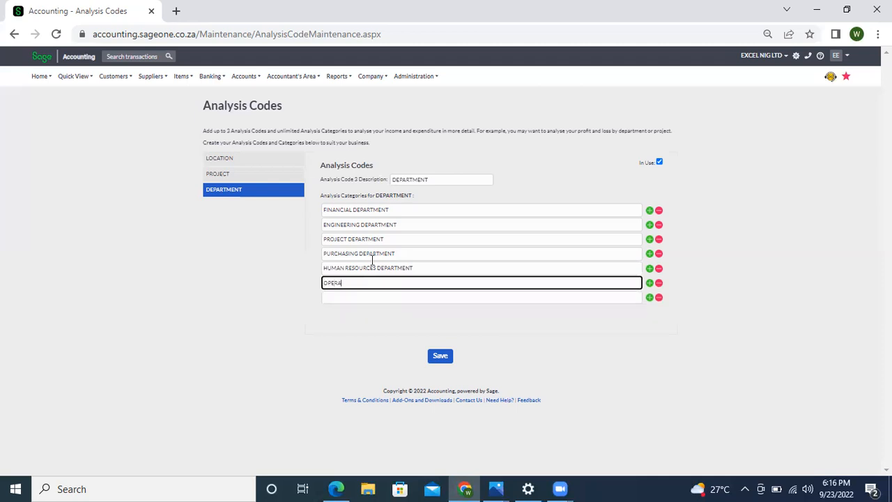
click(450, 180)
text(/DIVISION)
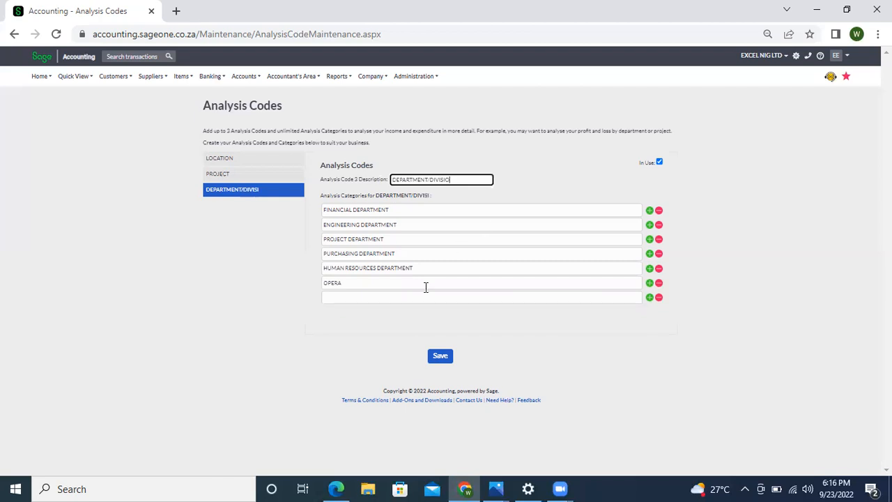
click(386, 285)
text(TION)
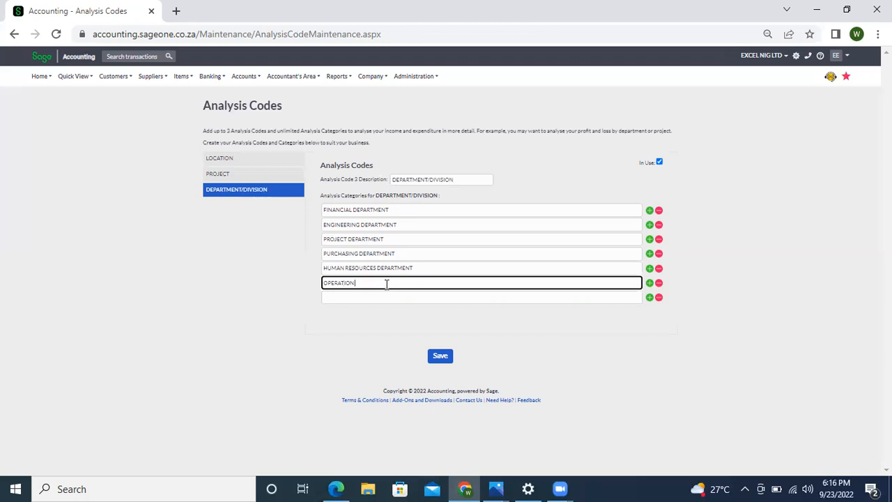
text(S/ CONSTRUCTION)
click(386, 295)
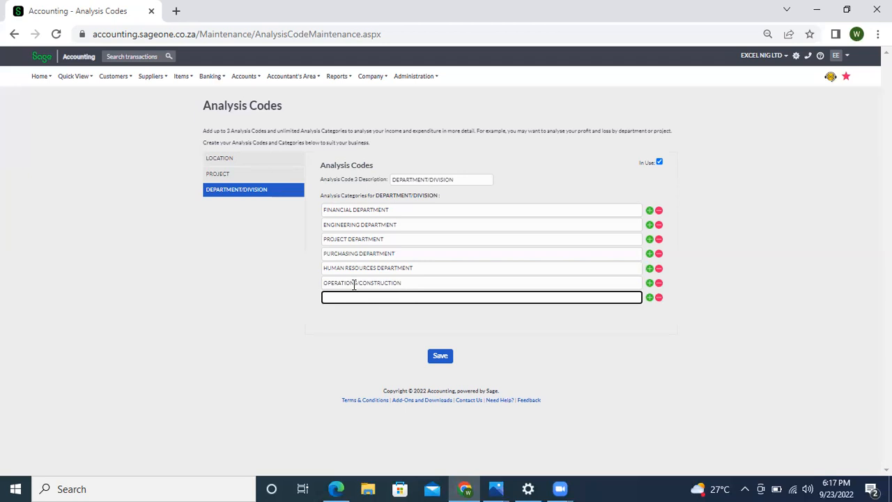
Change the first analysis category for DEPARTMENT/DIVISION to FINANCE & ACCOUNTING DEPARTMENT
click(353, 210)
key(BackSpace)
key(BackSpace)
text(E &ACCOUNTING)
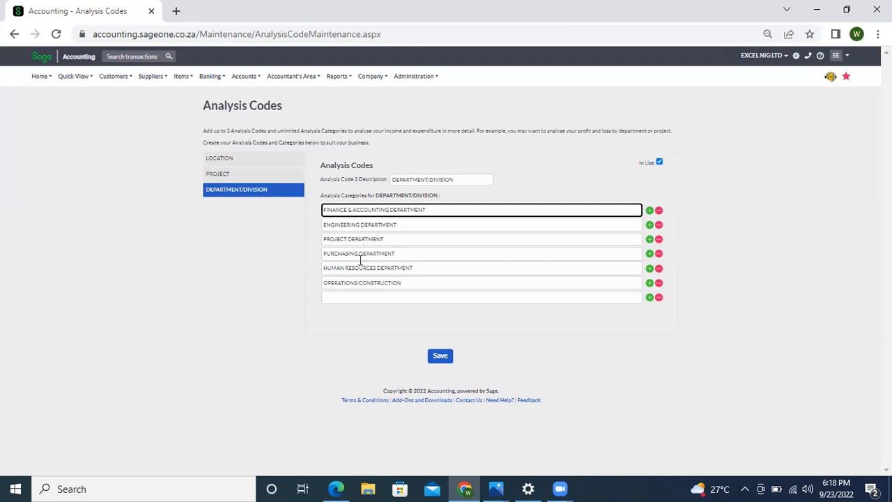
Add BUSINESS DEVELOPMENT & MARKETING DEPARTMENT and INFORMATION INFORMATION TECHNOLOGY DEPARTMENT as further analysis categories for DEPARTMENT/DIVISION
click(387, 298)
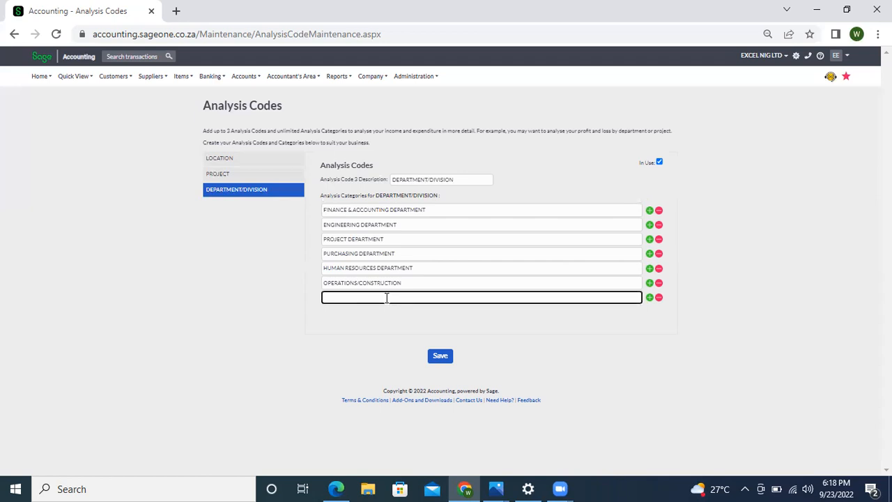
text(BUSINESS)
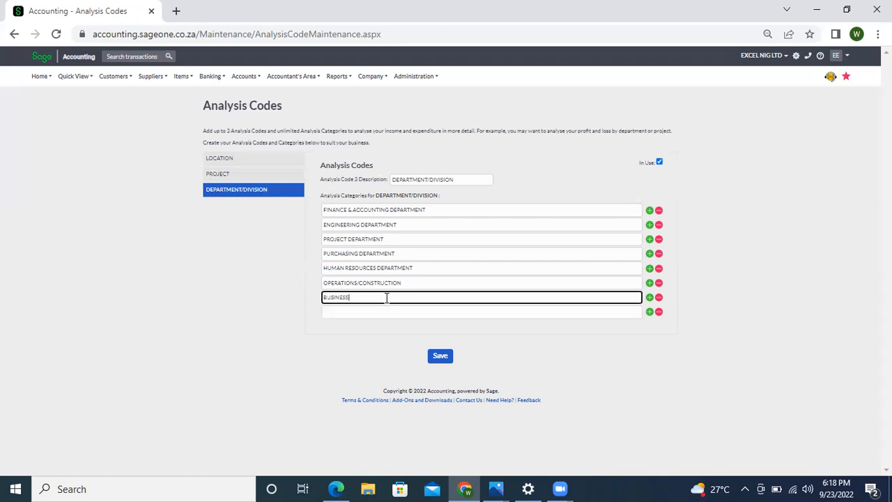
text( DEVELOPMENT & MARKET)
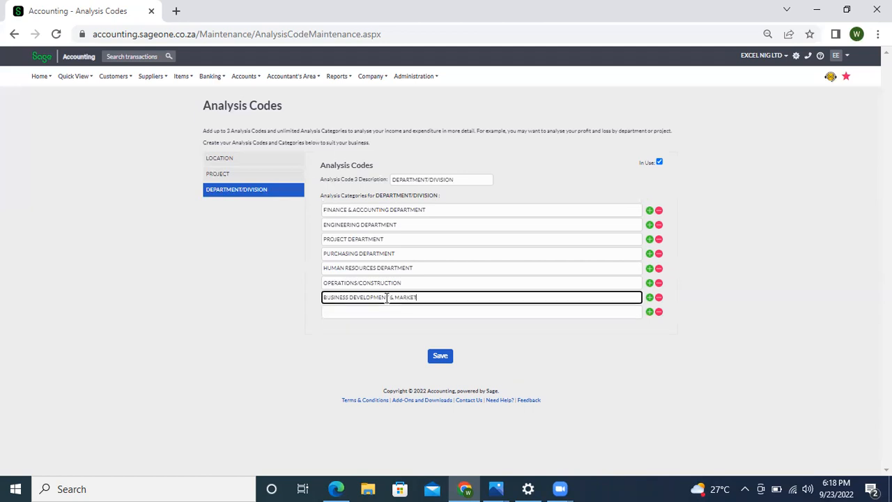
text(ING DEPARTMENT)
click(353, 312)
text(INFORM)
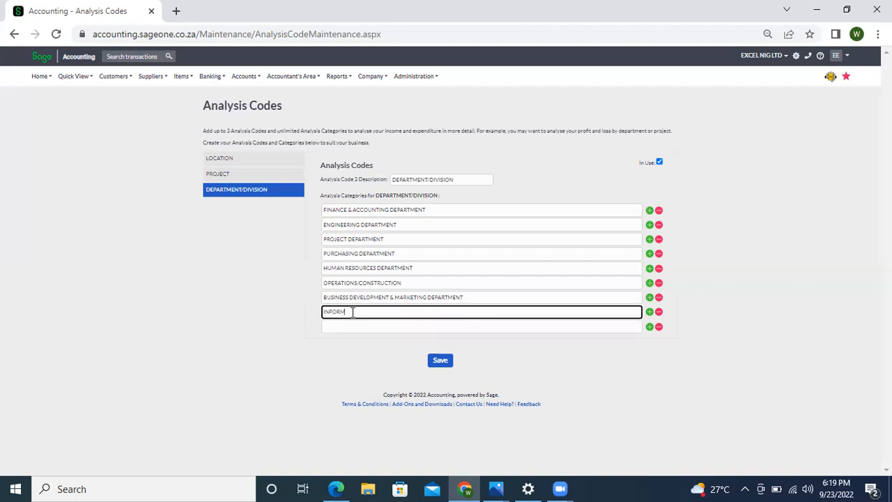
text(ATION INFORMATION TECHNOLOGY DEPARTMENT)
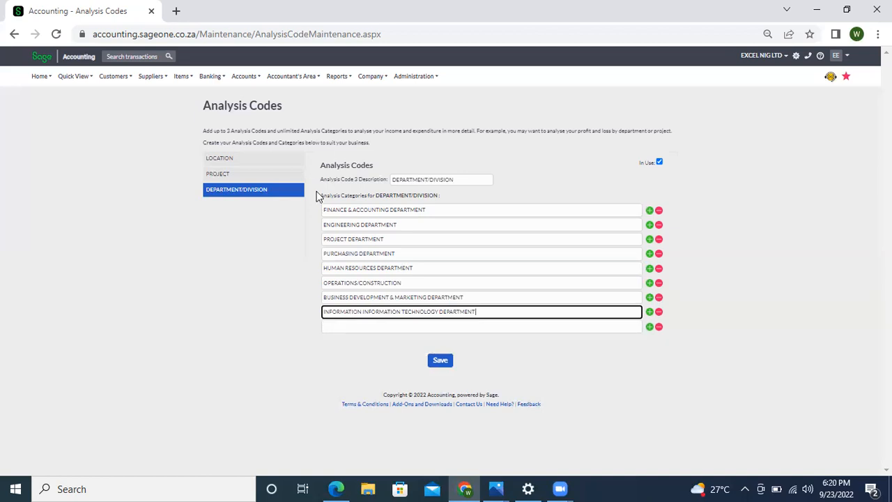
Try CONSTRUCTION OF BUILDING as the first analysis category for PROJECT
click(257, 174)
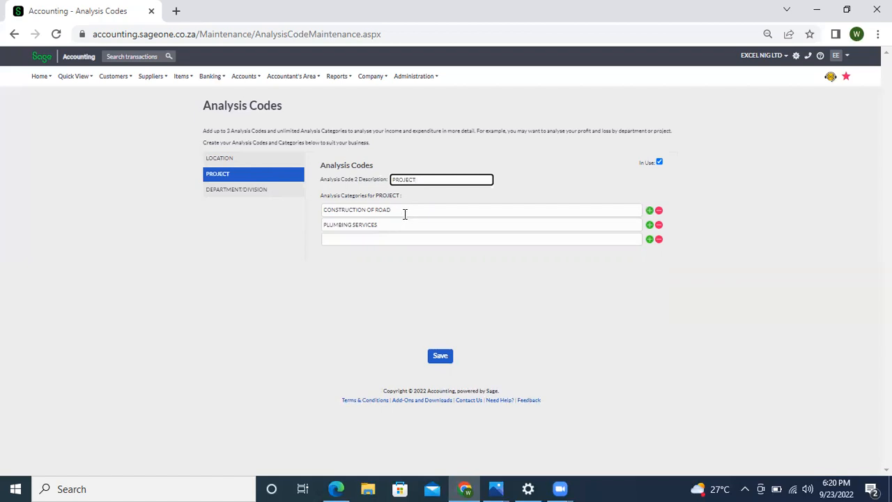
drag(395, 213, 368, 210)
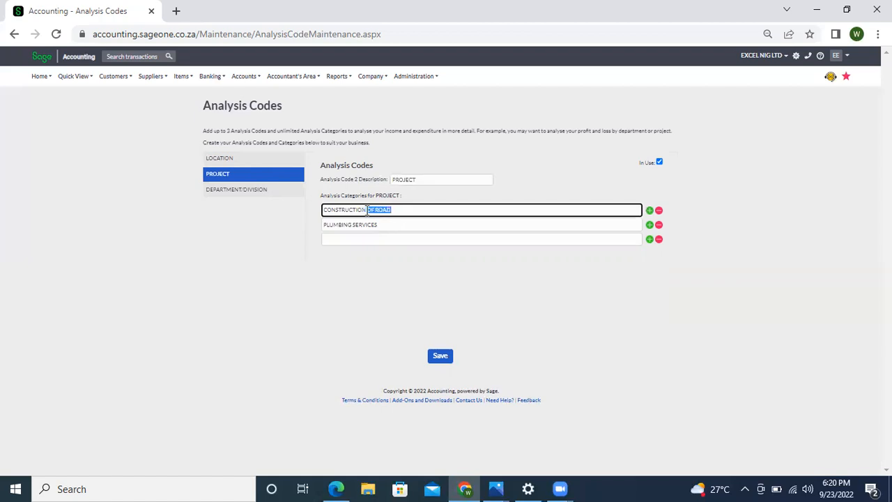
key(BackSpace)
text(OF BUILDING)
click(372, 239)
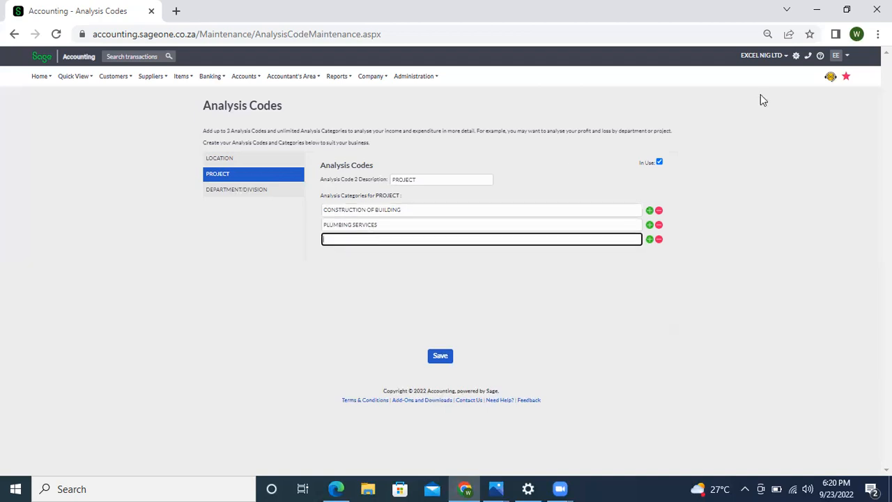
click(734, 41)
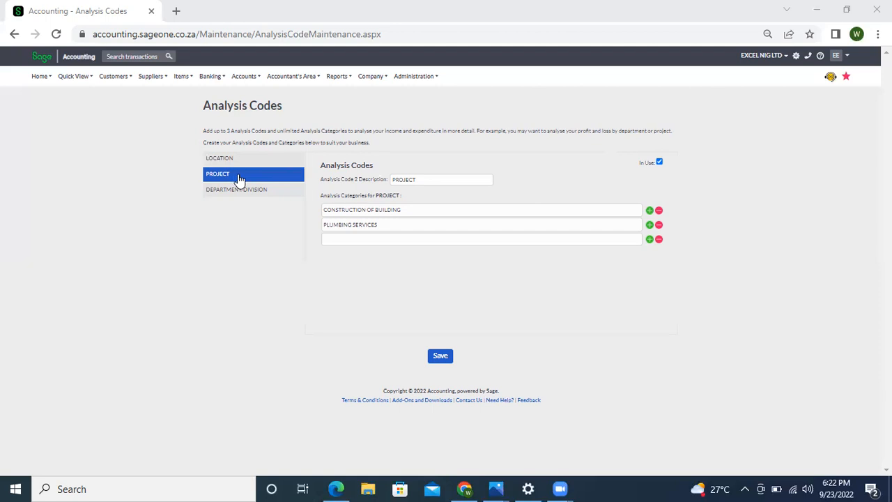
Replace the first analysis category for PROJECT with RESIDENTIAL BUILDING PROJECT
drag(407, 206, 318, 220)
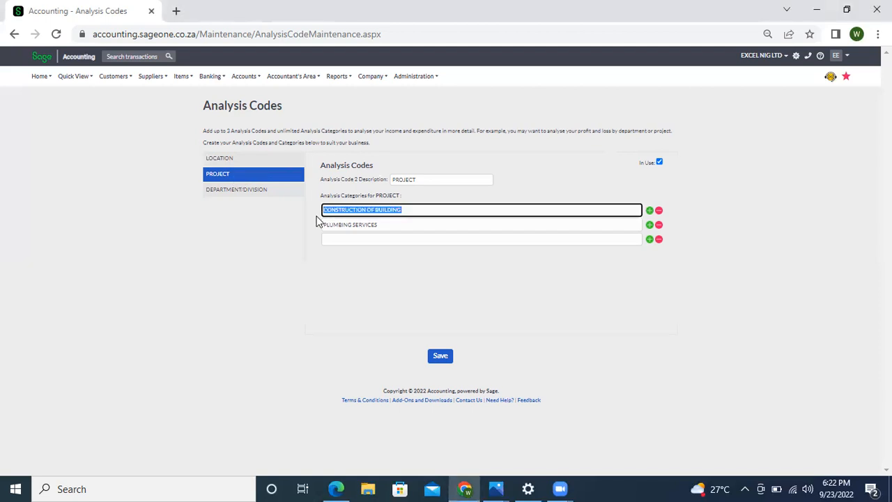
text(RESISDENT)
key(BackSpace)
key(BackSpace)
key(BackSpace)
key(BackSpace)
text(DENTIAL)
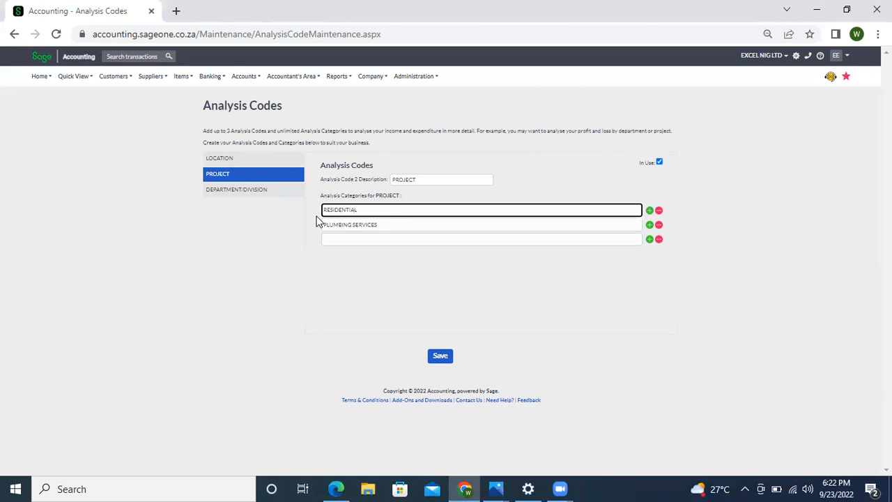
text( BUILDING;PROJECT)
Set the second analysis category for PROJECT to COMMERCIAL PROJECT and the third to INDUSTRIAL PROJECT
click(355, 225)
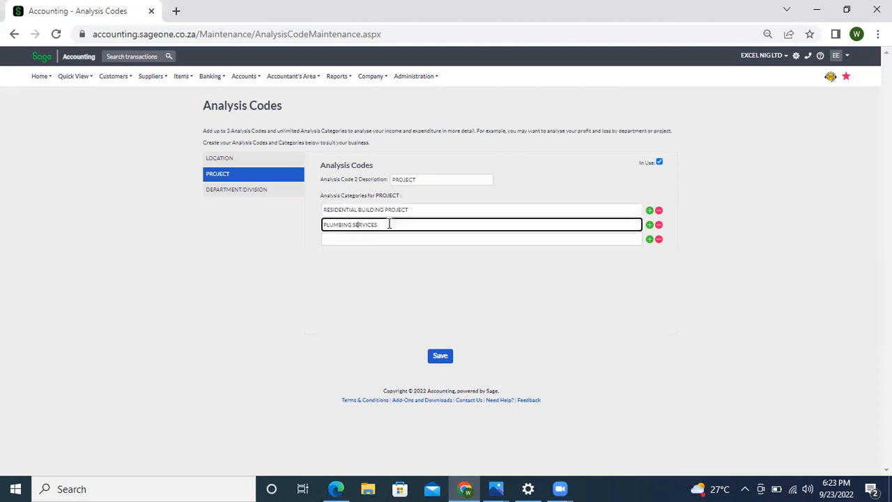
key(ctrl+a)
text(COMMERCIAL PROJECT)
click(355, 243)
text(INDUSTRIAL)
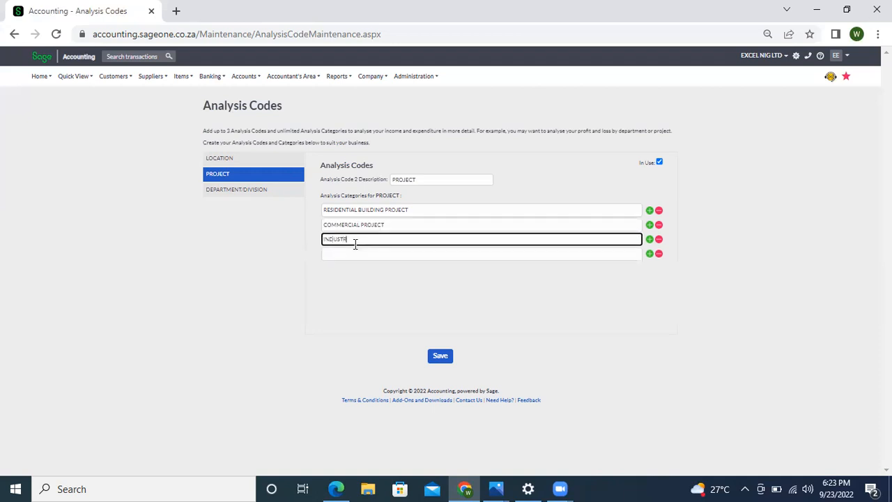
text( PROJECT)
Add STATE CONSTRUCTION PROJECT and INFRASTRUCTURE PROJECT as further analysis categories for PROJECT
click(377, 256)
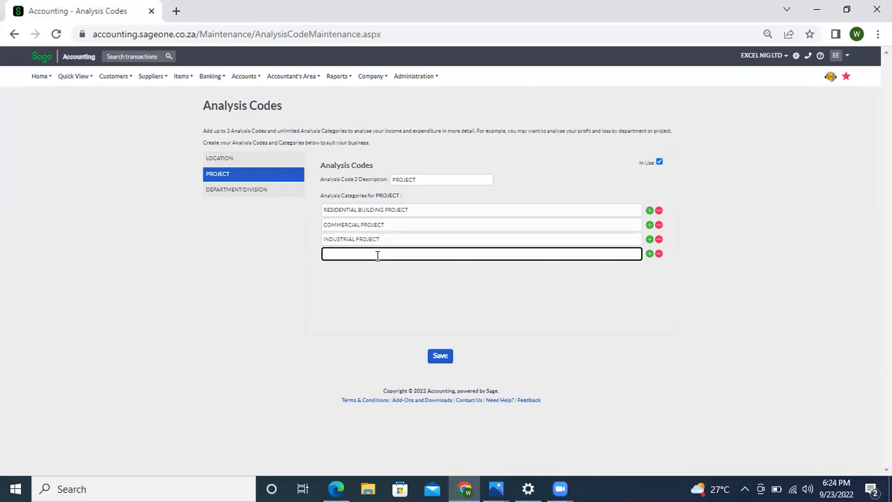
text(STATE CONSTRUCTION)
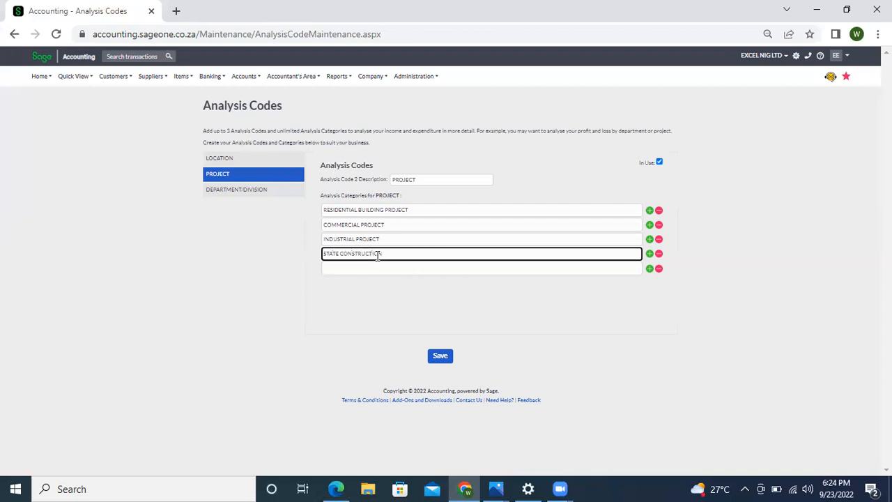
text( PROJECT)
click(428, 269)
text(INF)
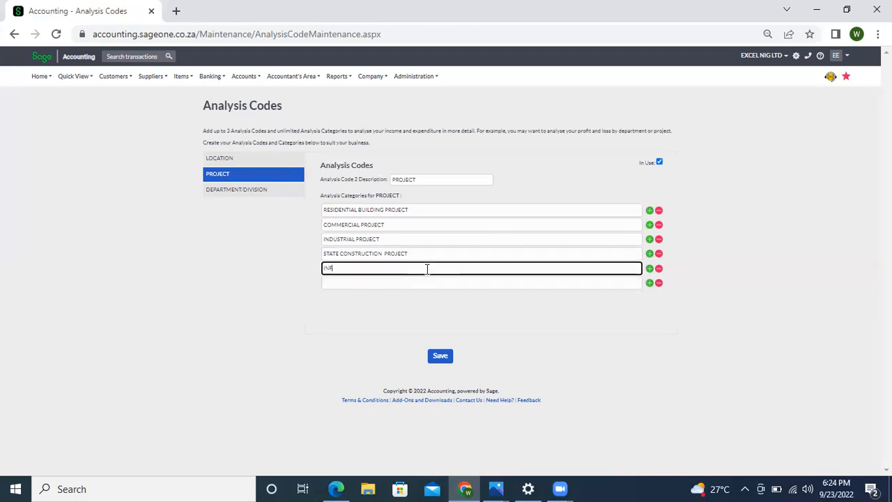
text(RASTRUCTURE PROJECT)
Add FEDERAL CONSTRUCTION PROJECT as the sixth analysis category for PROJECT
click(384, 284)
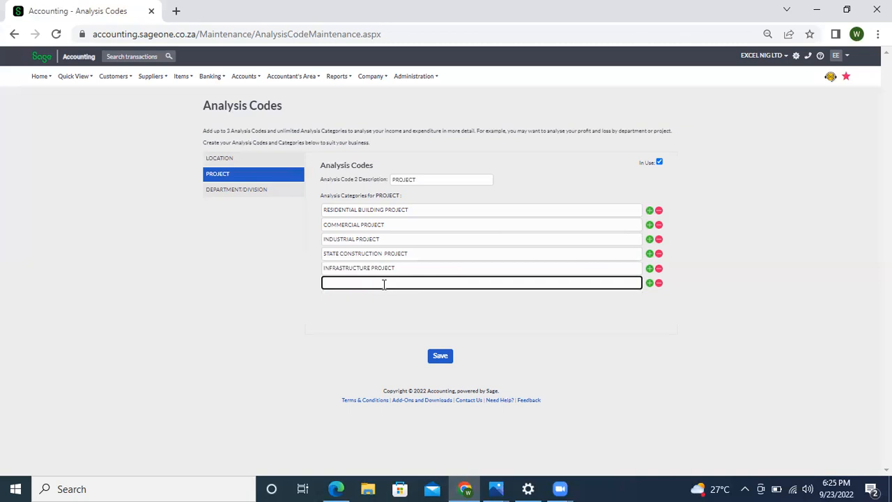
text(FEDERAL)
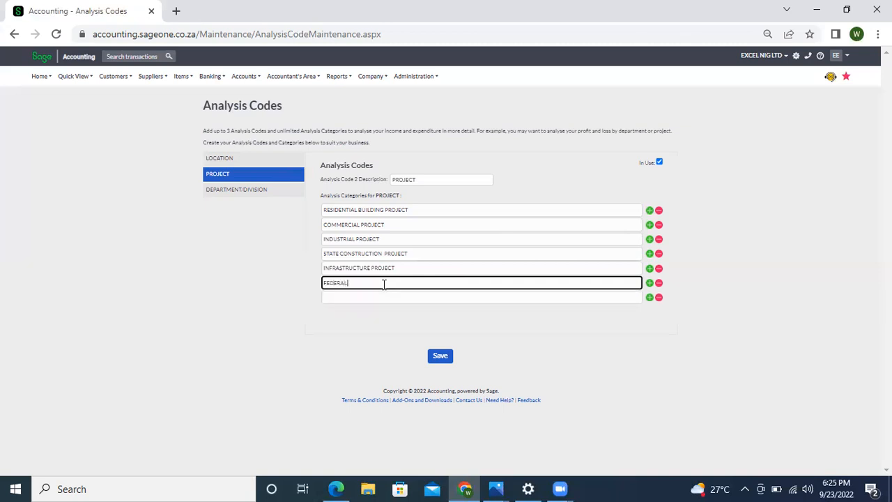
text( CONSTRUCTION PRO)
text(JECT)
Add KANO and AKWA IBOM as analysis categories for LOCATION and save the analysis codes
click(217, 158)
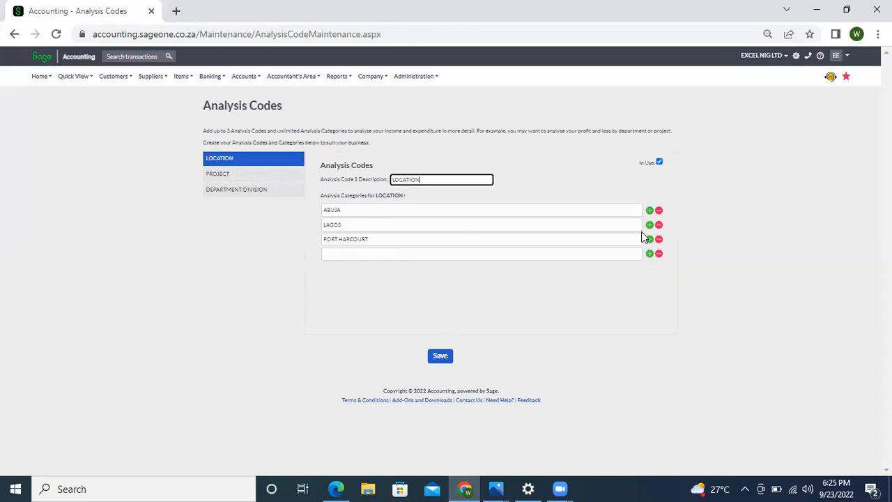
click(657, 255)
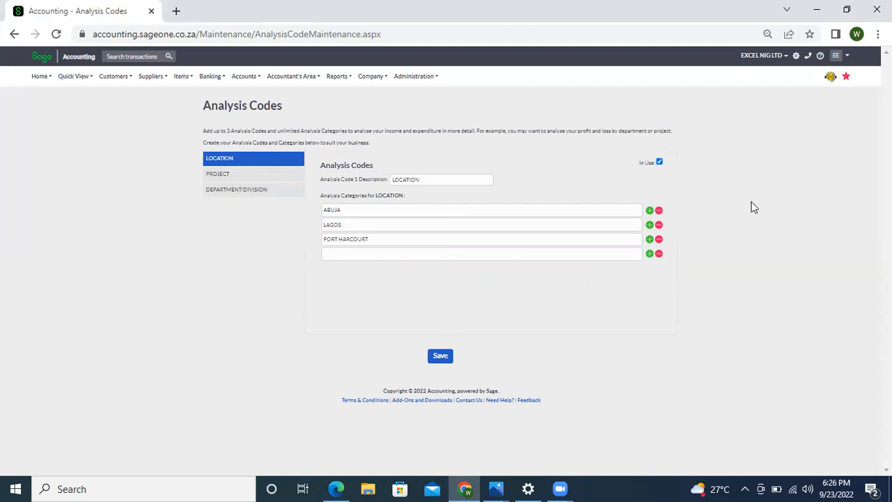
click(366, 77)
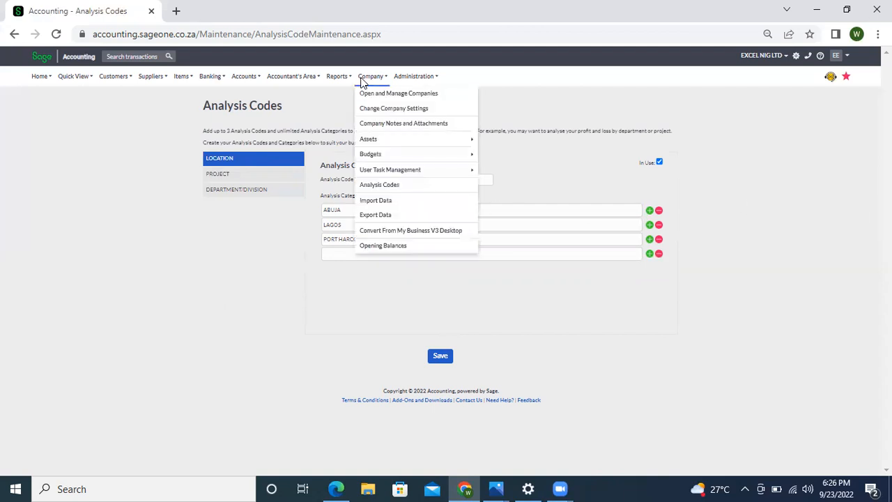
click(380, 186)
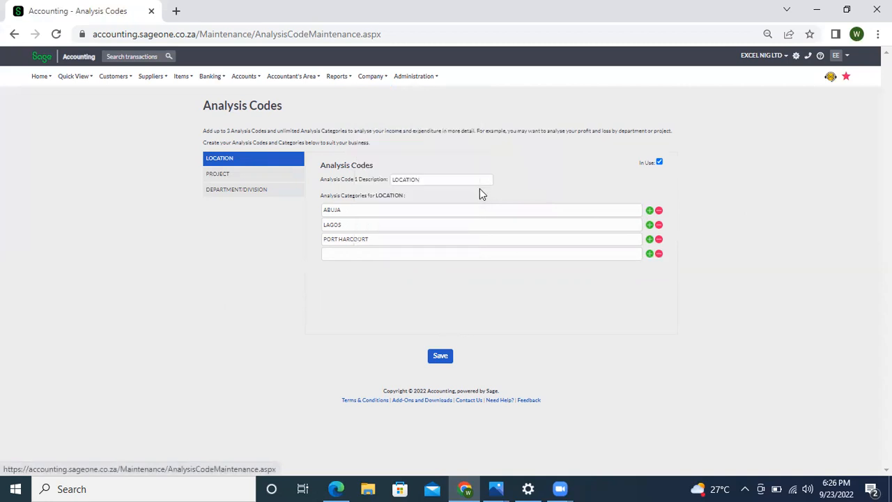
click(430, 257)
text(KANO)
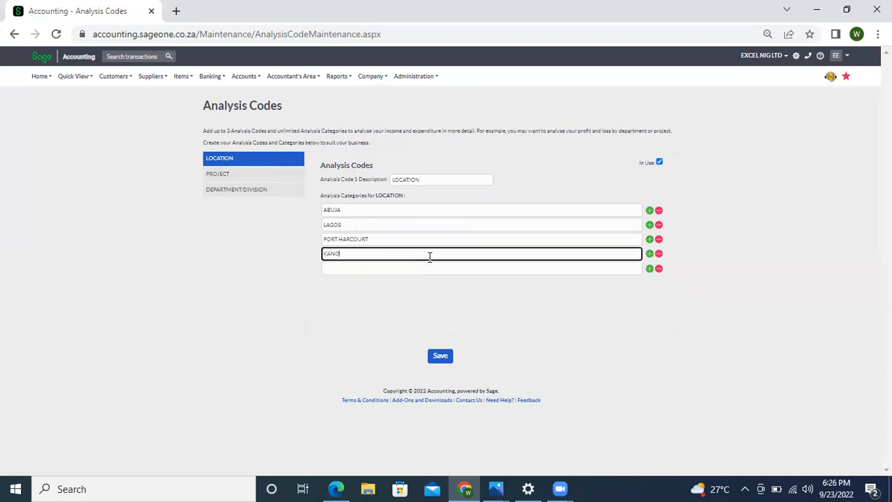
click(430, 268)
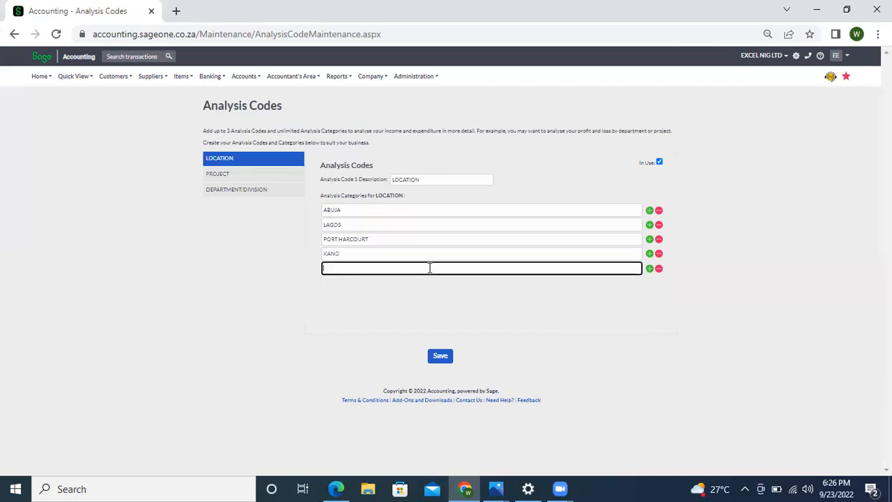
text(AKWA IBOM)
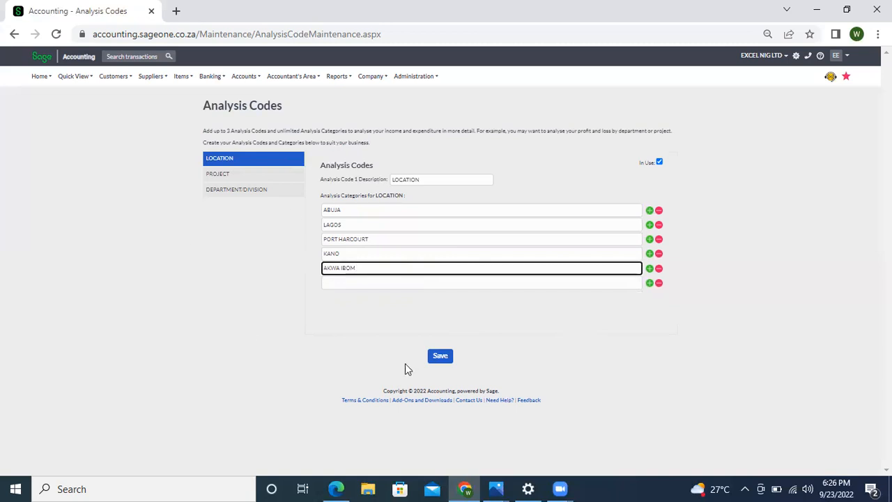
click(447, 357)
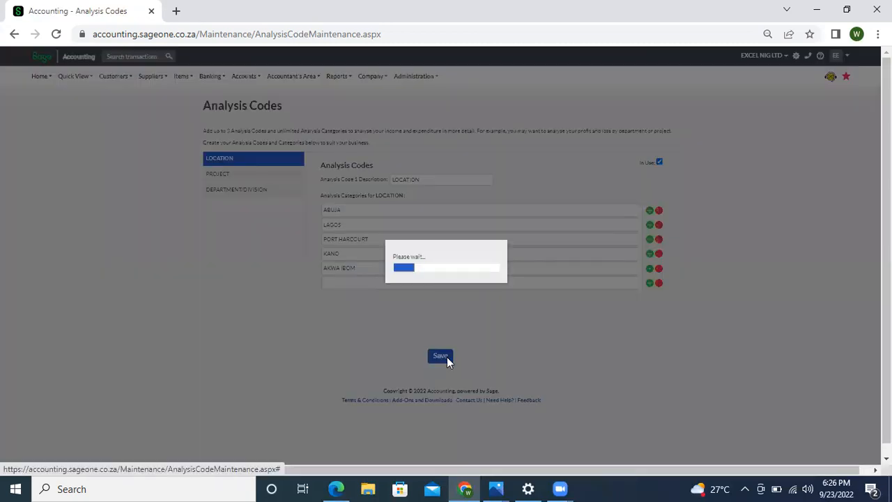
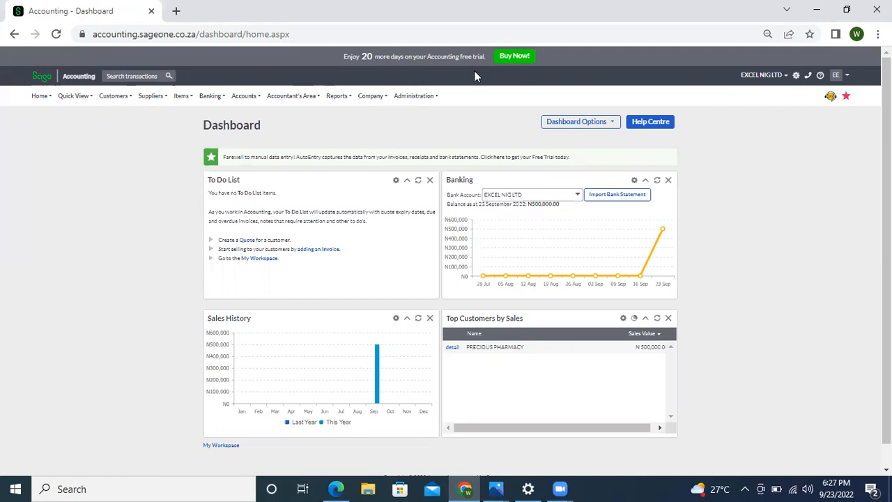
mouse_move(414, 95)
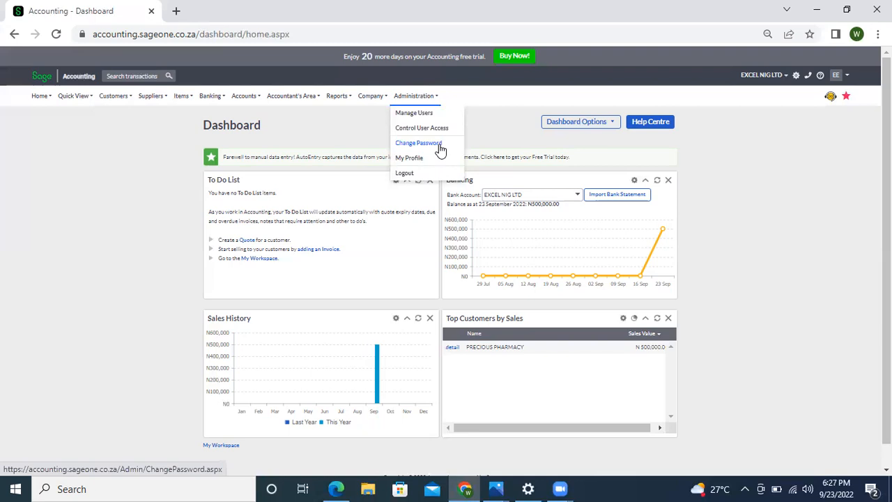
mouse_move(291, 96)
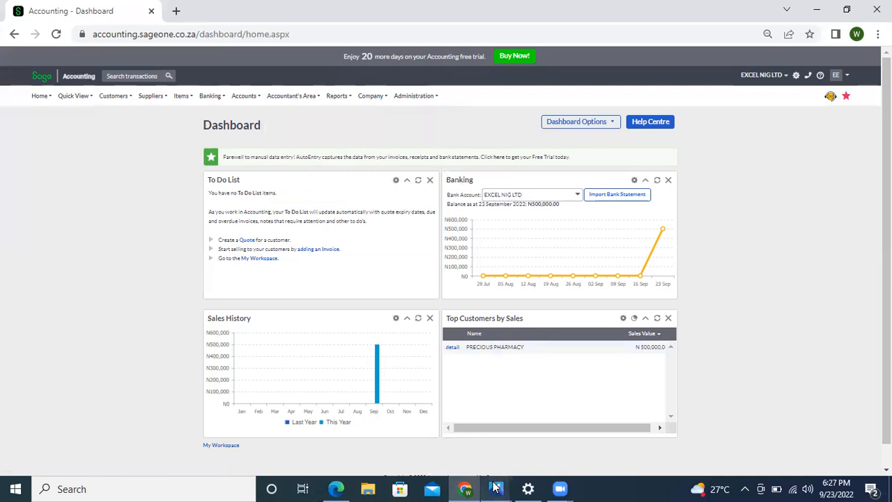
View the image listing the new business owner's quarterly transactions, and return to the Sage Accounting dashboard
mouse_move(495, 487)
click(529, 421)
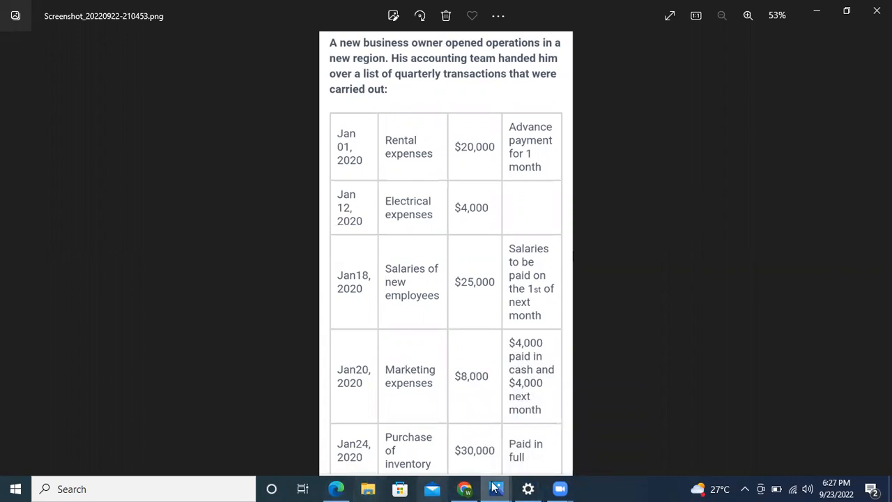
click(465, 488)
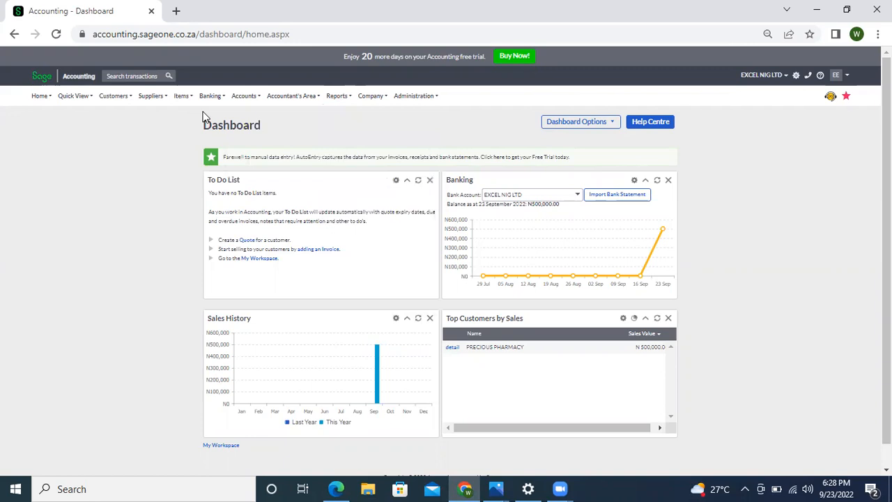
Open the banking transactions page and select EXCEL NIG LTD as the bank account
mouse_move(207, 104)
click(207, 98)
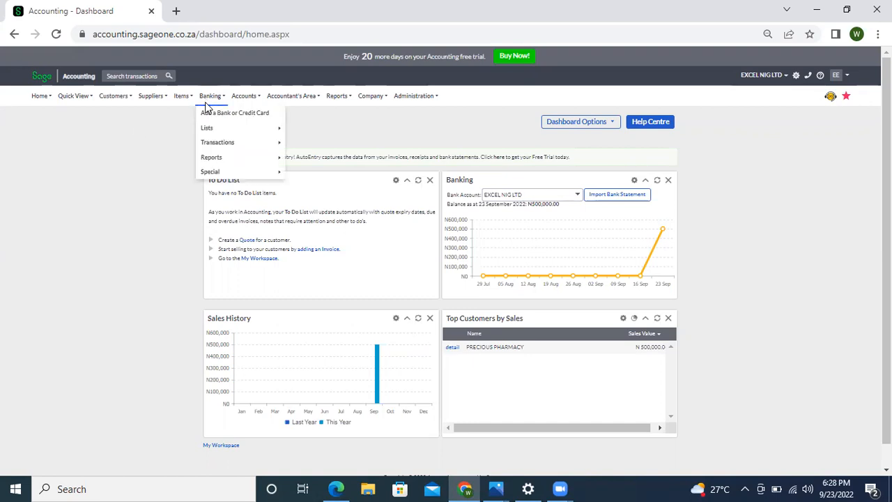
mouse_move(235, 143)
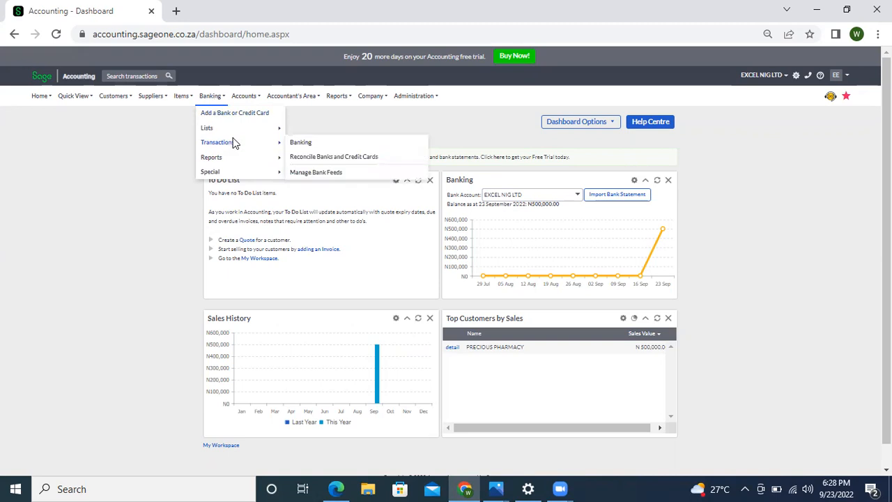
click(300, 145)
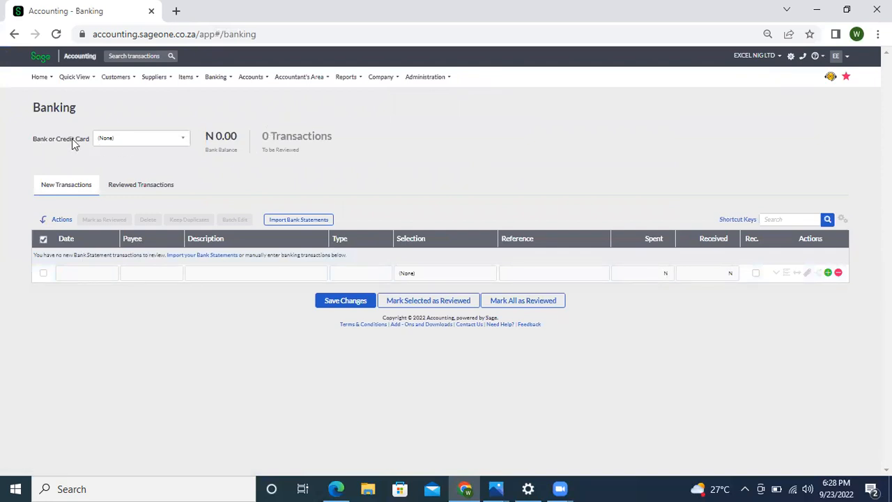
click(129, 139)
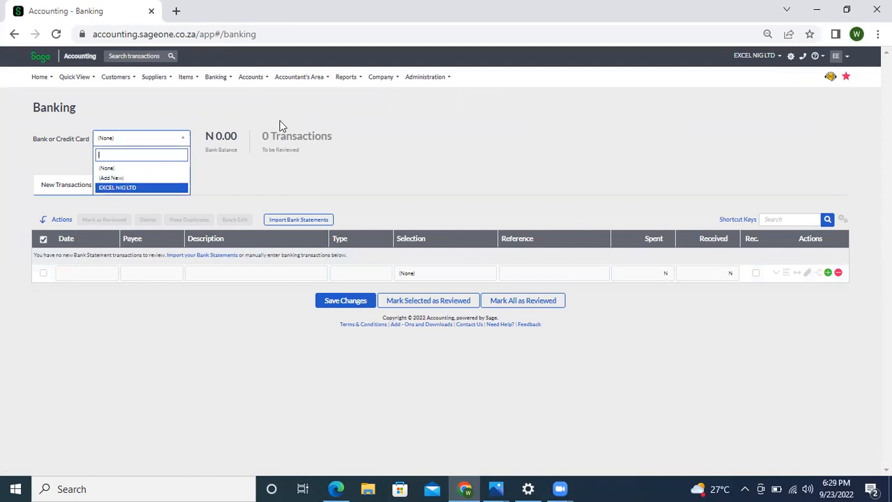
click(225, 81)
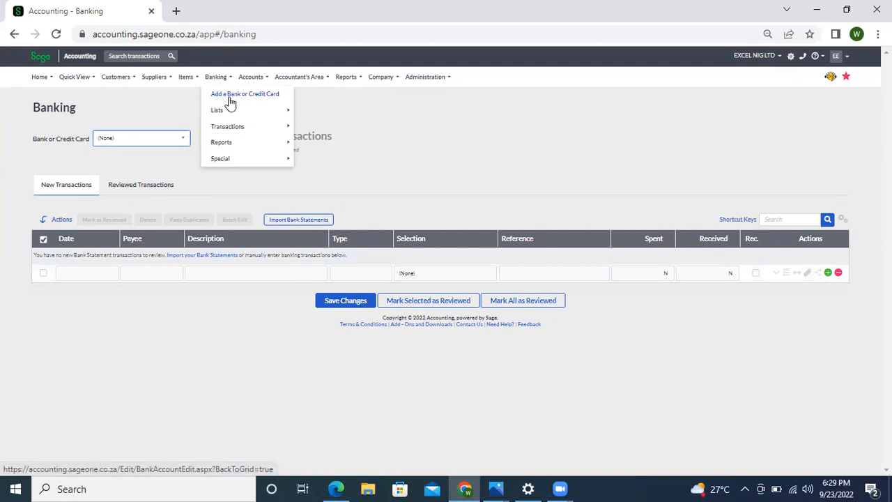
click(180, 138)
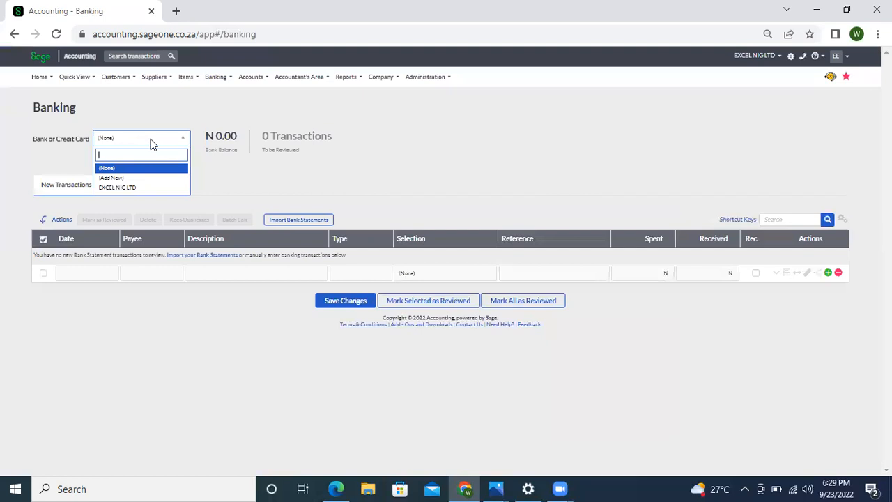
click(139, 188)
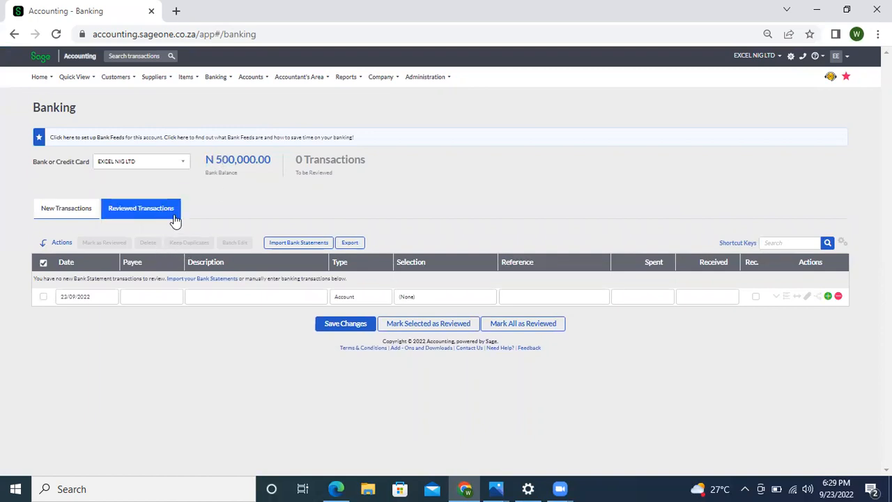
Enter BASS GLOBAL NIG LTD as the payee of the new bank transaction dated 23/09/2022
click(72, 299)
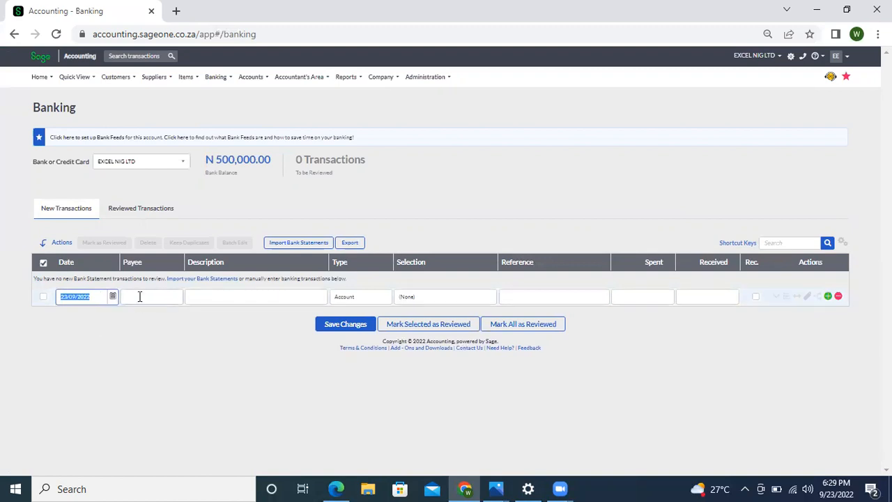
click(139, 297)
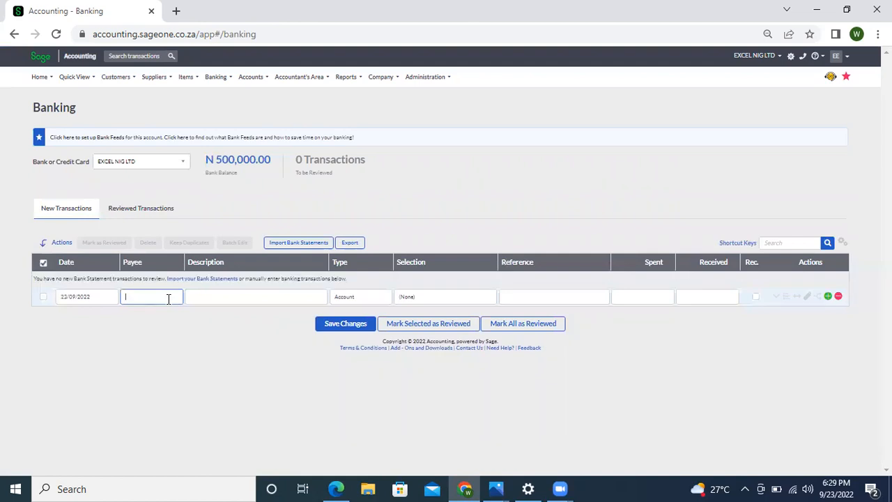
text(asBC)
key(BackSpace)
key(BackSpace)
key(BackSpace)
text(BASS GLOBA)
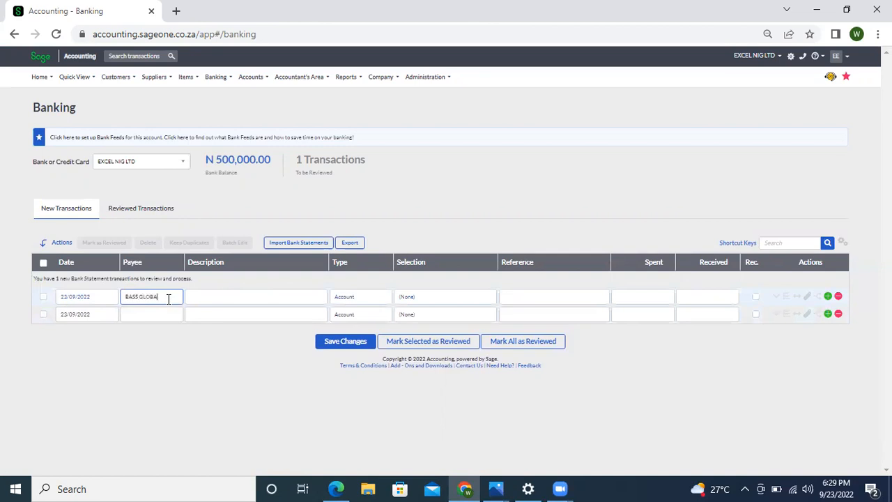
text(L NIG LTD)
Enter PURCHASE OF INVENTORY as the description of the BASS GLOBAL NIG LTD transaction
click(239, 298)
text(PURCHASE )
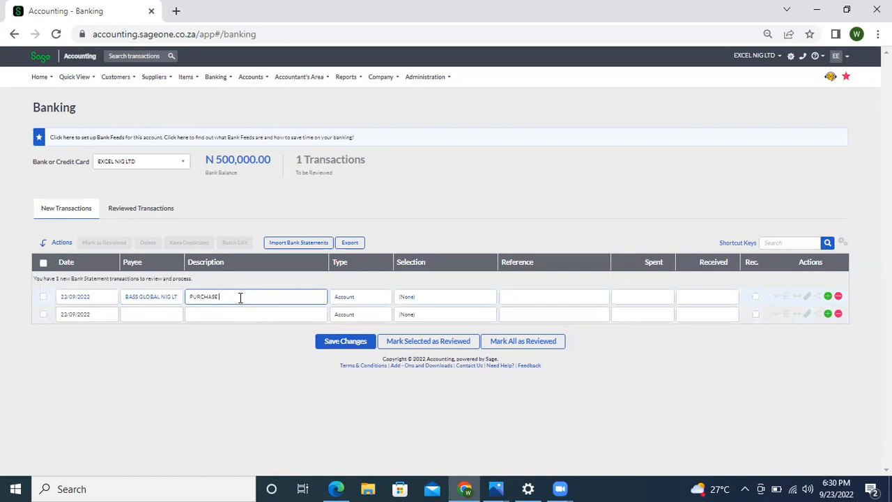
text(OF INVENTORY)
drag(279, 297, 178, 300)
click(263, 297)
Set the transaction's type to Account and allocate it to Repairs & Maintenance
click(365, 296)
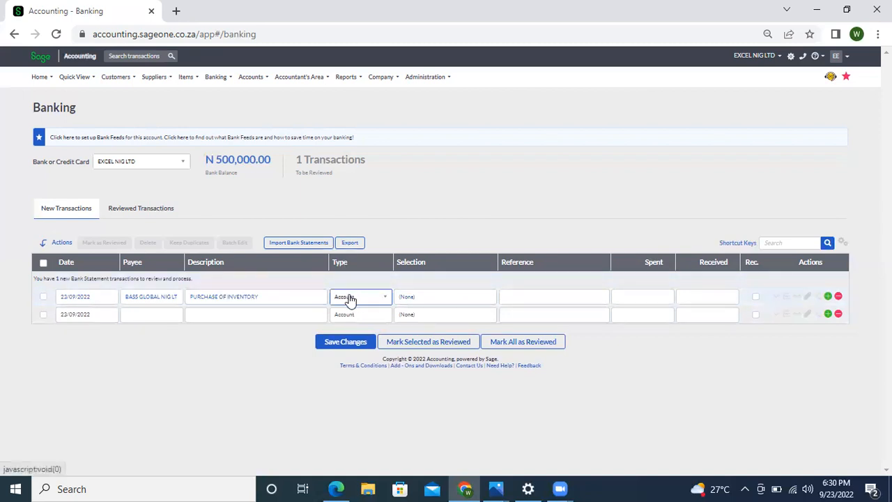
click(383, 300)
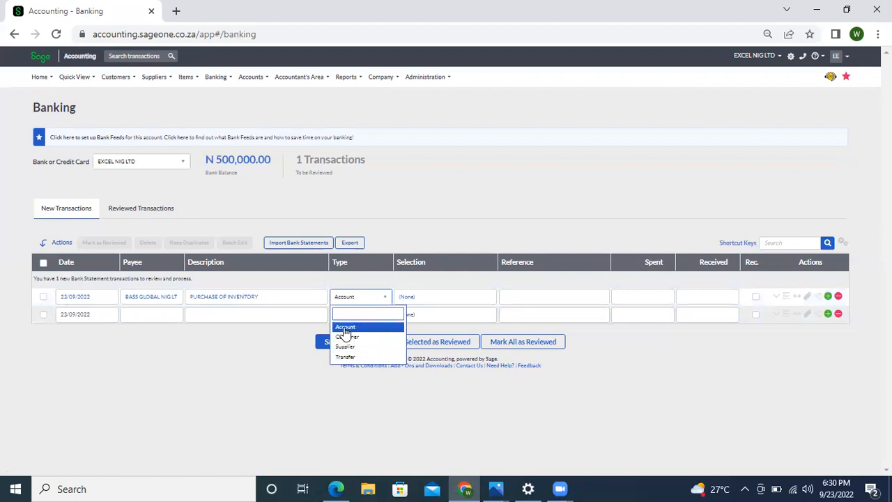
click(345, 329)
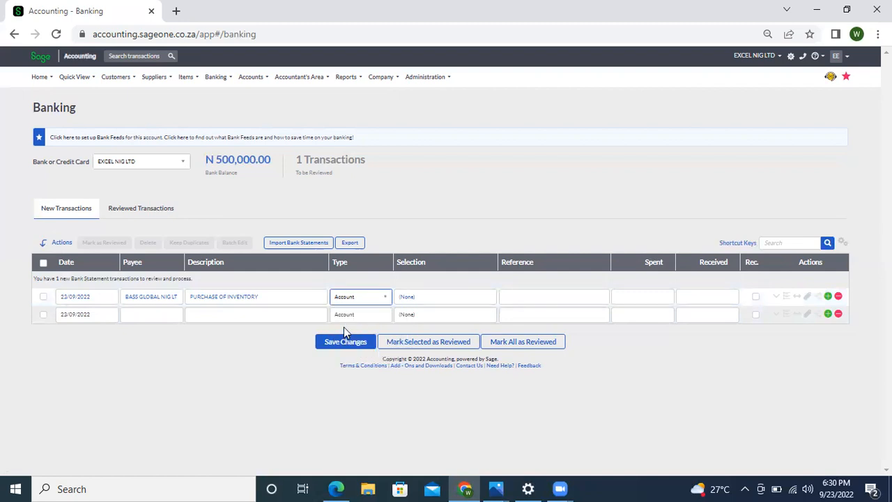
click(406, 302)
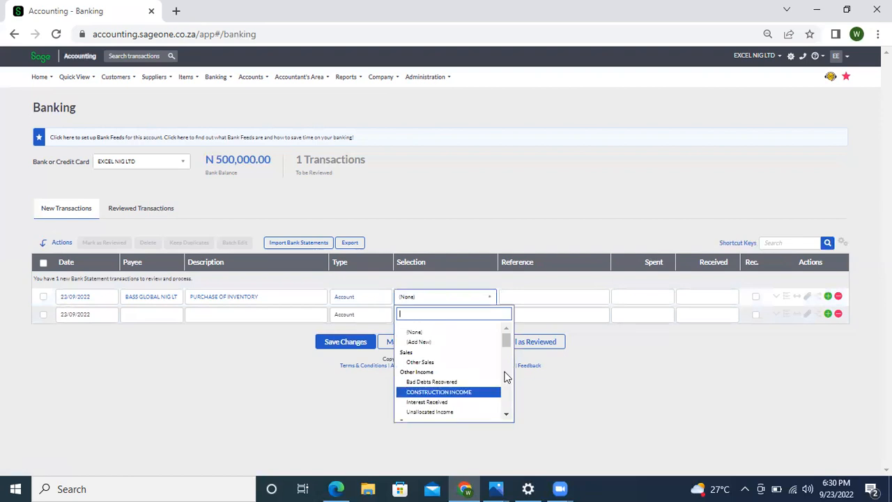
drag(506, 338, 510, 364)
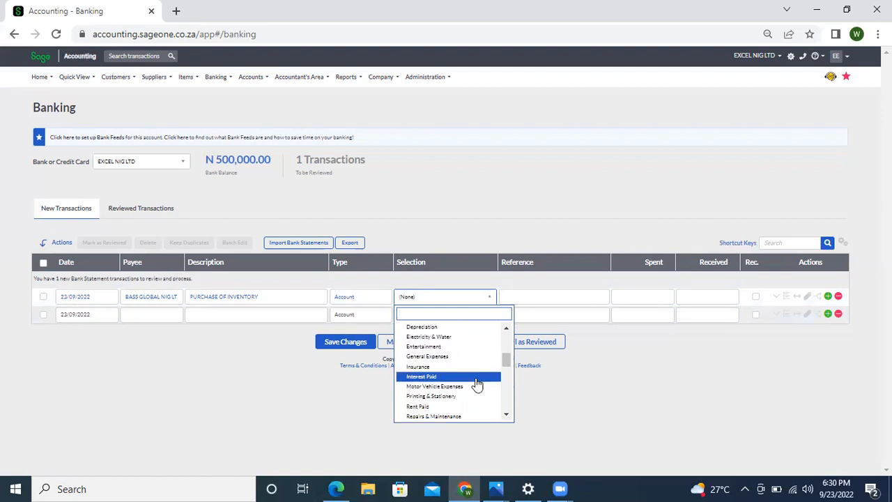
click(434, 416)
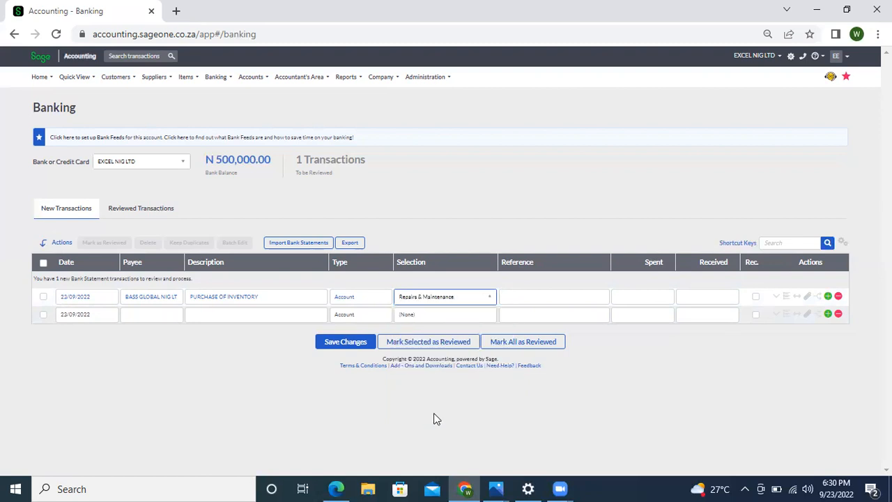
Change the transaction's description to PURCHASE OF EQUIPMENT and reselect Repairs & Maintenance as its account
click(272, 295)
drag(265, 297, 211, 296)
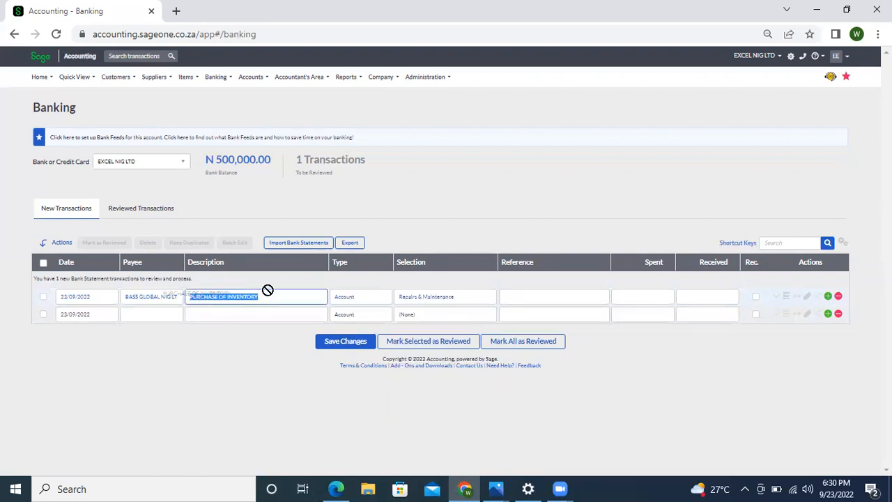
text(PURC)
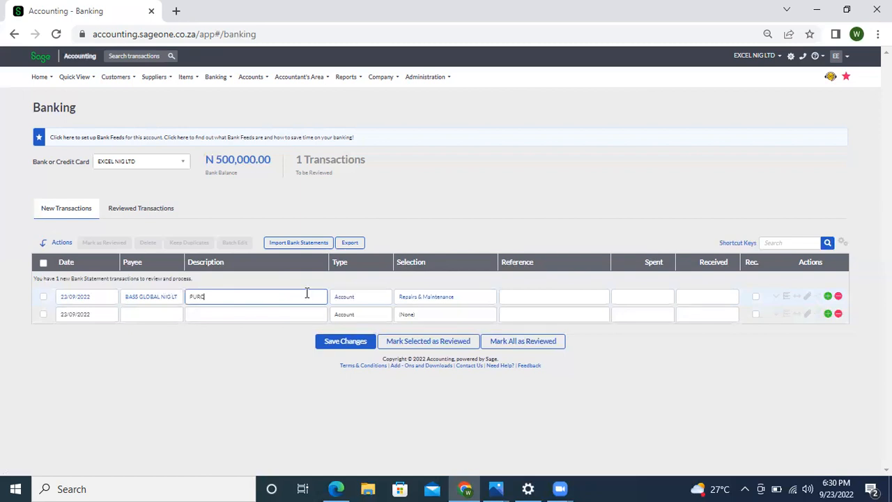
text(HASE OF EQUIPMENT)
click(493, 304)
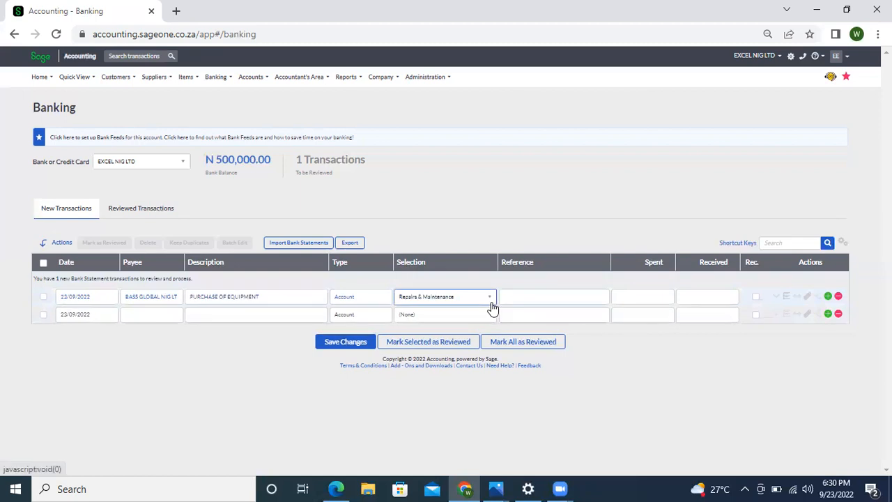
click(493, 307)
drag(511, 386, 507, 366)
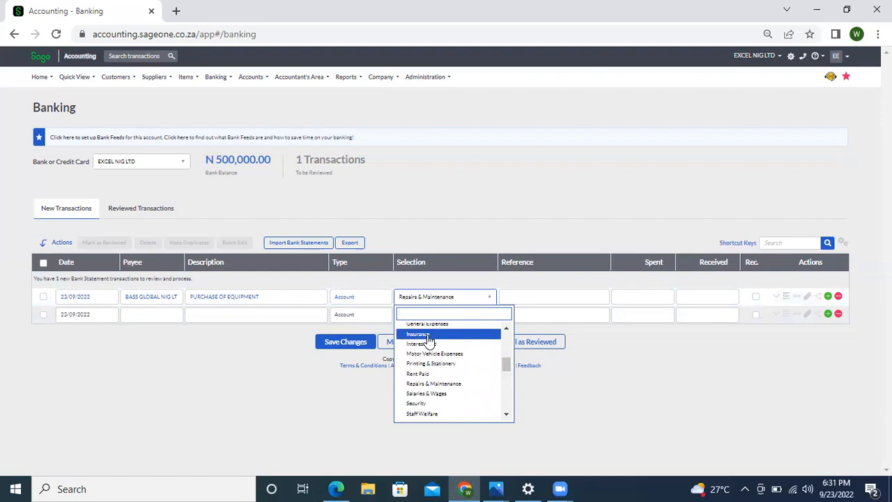
click(476, 384)
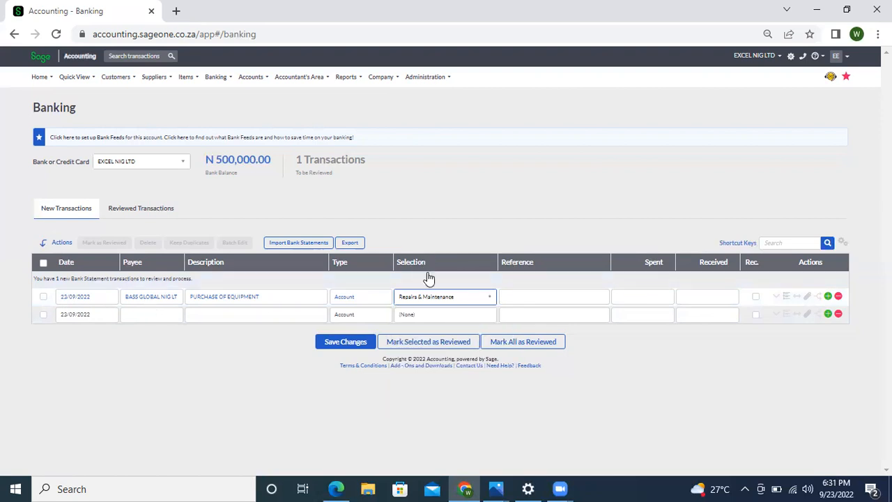
Replace the transaction's description with EQUIPMENT REPAIR and enter 300000 as the amount spent
click(286, 296)
text(REP)
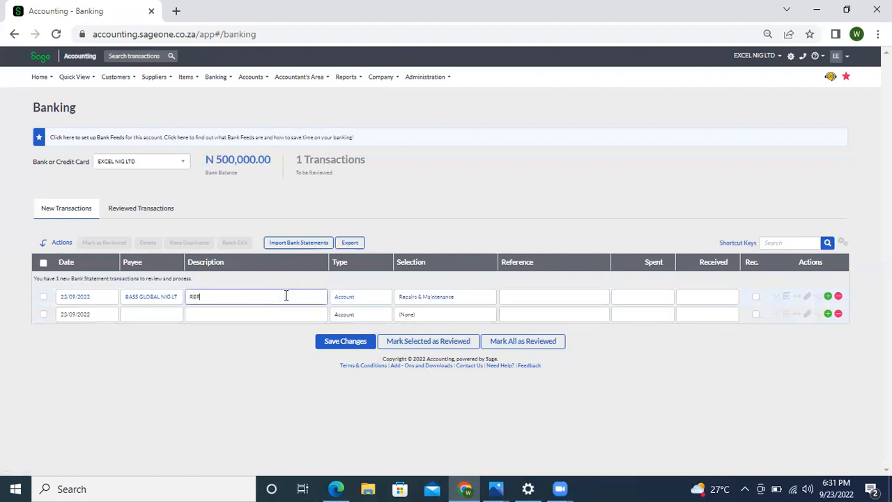
text(AIR)
key(BackSpace)
key(BackSpace)
key(BackSpace)
key(BackSpace)
key(BackSpace)
key(BackSpace)
text(EQUIPMENT REPAIR)
click(667, 298)
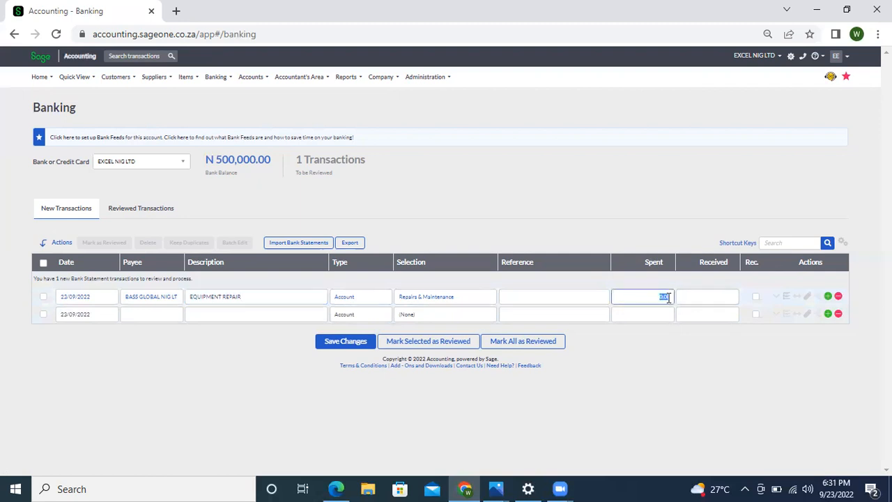
text(300000)
Assign the transaction's analysis codes: location ABUJA, project FEDERAL CONSTRUCTION PROJECT and department/division PROJECT DEPARTMENT
click(778, 299)
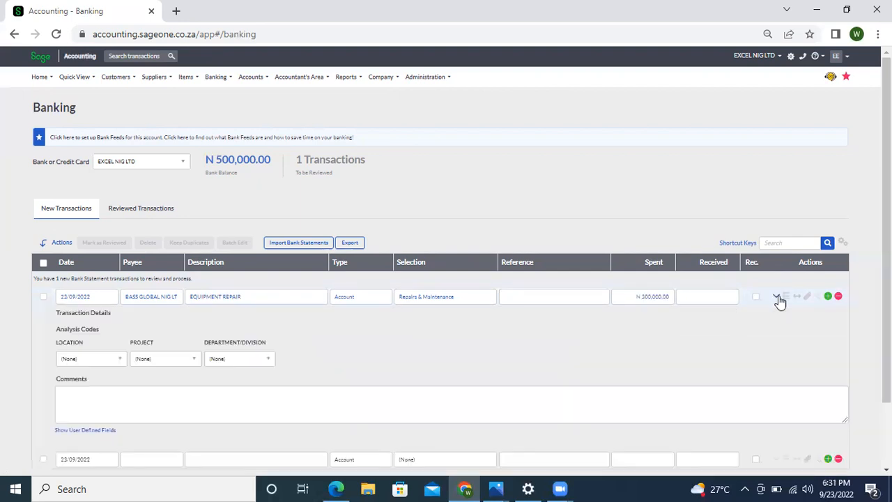
click(103, 363)
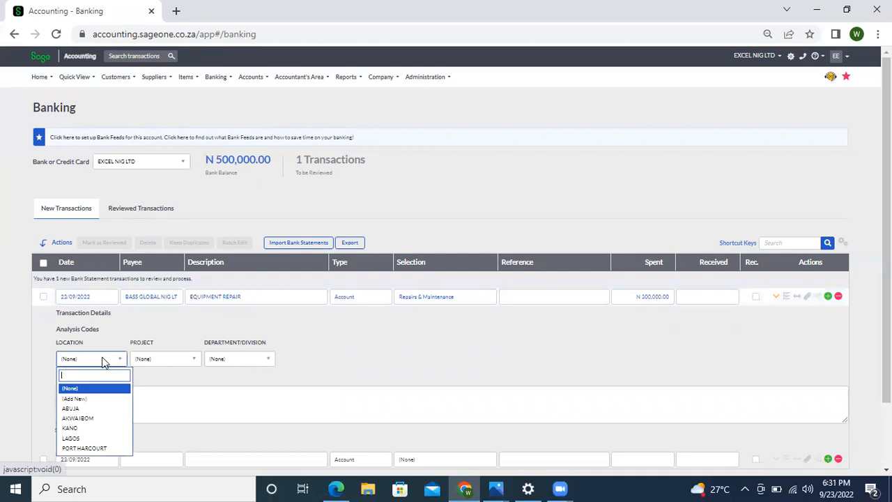
click(84, 411)
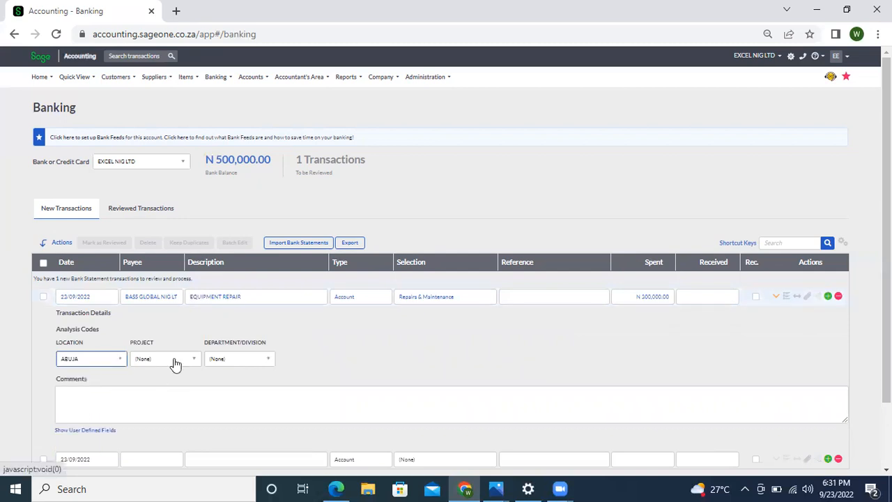
click(175, 360)
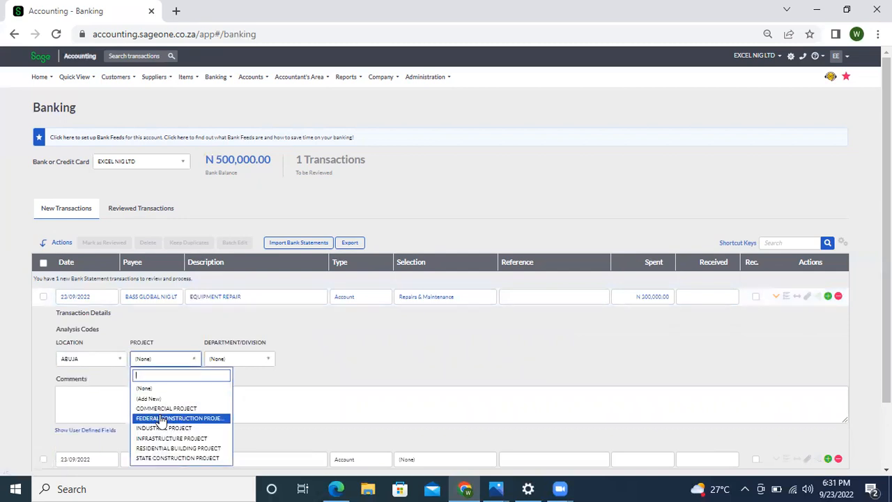
click(162, 418)
click(242, 358)
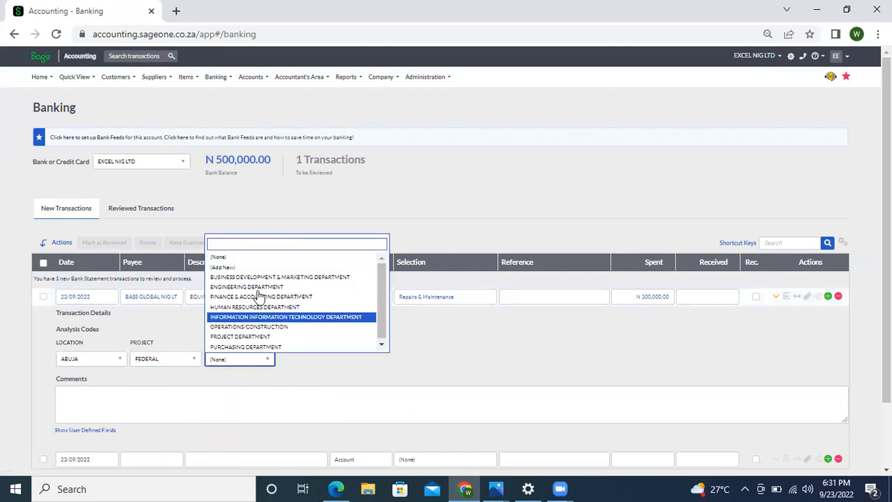
click(243, 337)
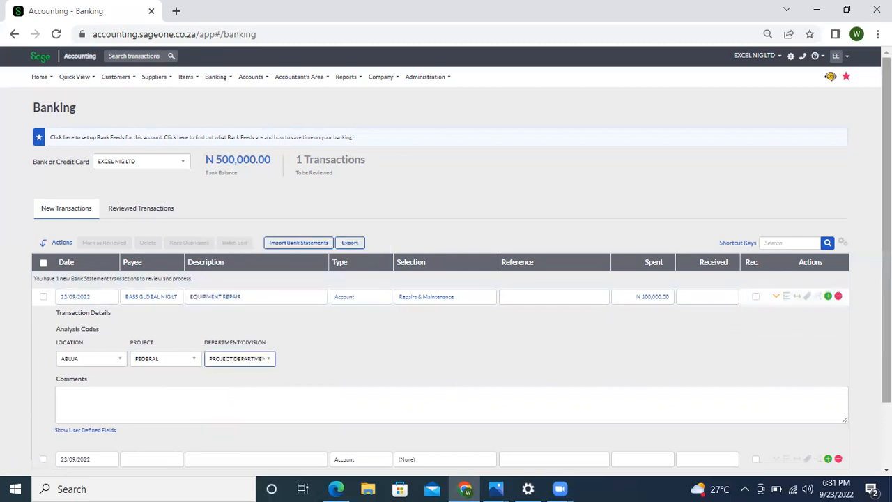
Select the equipment repair transaction, mark it as reviewed, and open the reviewed transactions list
scroll(283, 382, down, 2)
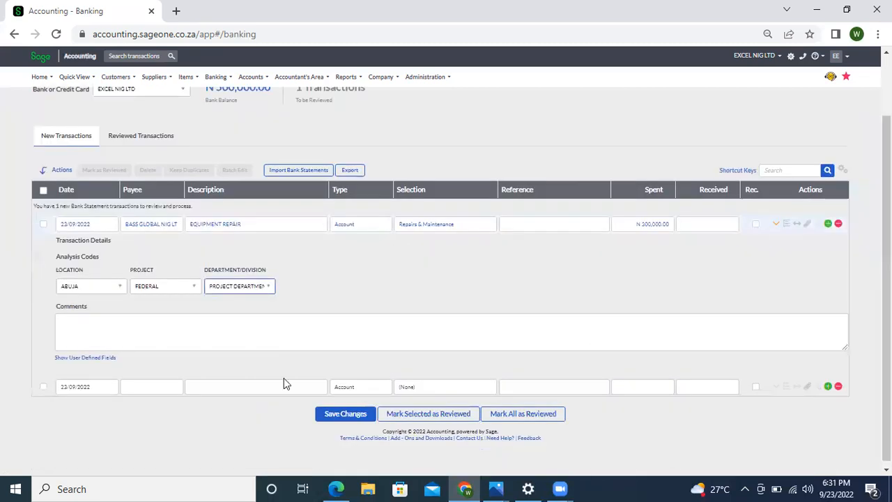
click(401, 413)
click(440, 106)
click(44, 224)
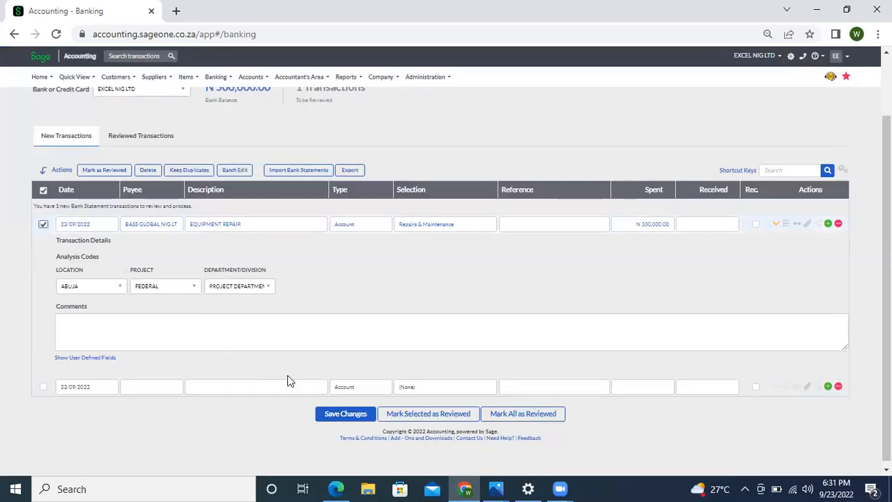
click(395, 414)
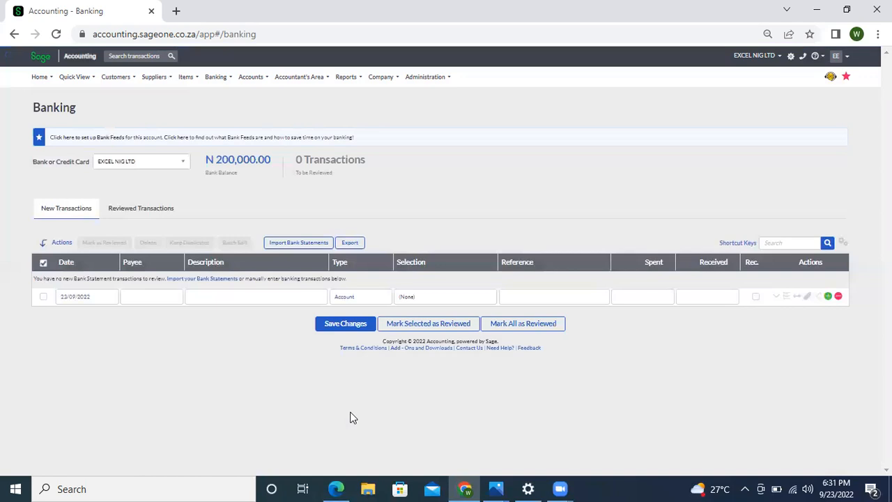
click(371, 322)
click(142, 214)
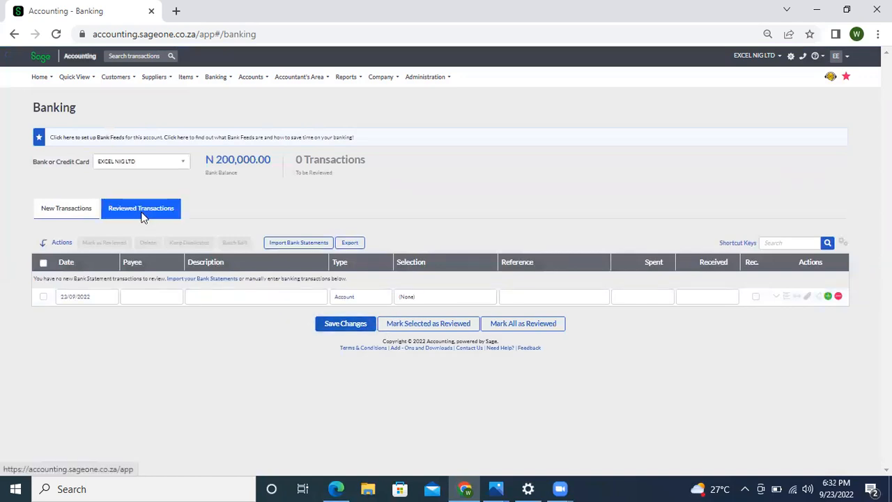